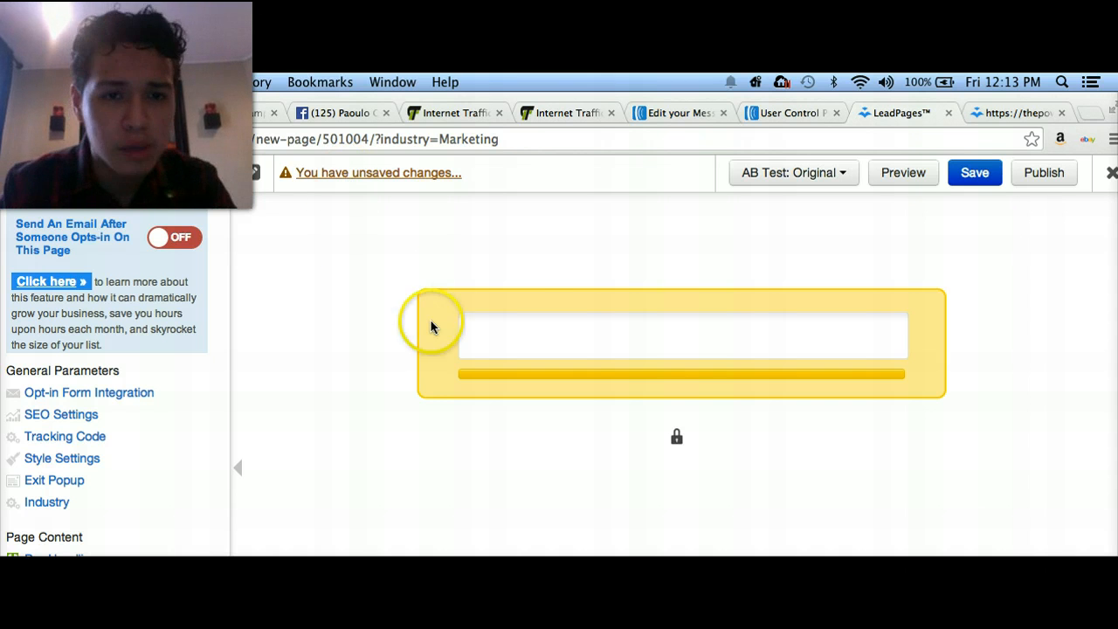
- Open the empty headline directly above the yellow opt-in box for editing and dismiss the system update notification
click(478, 252)
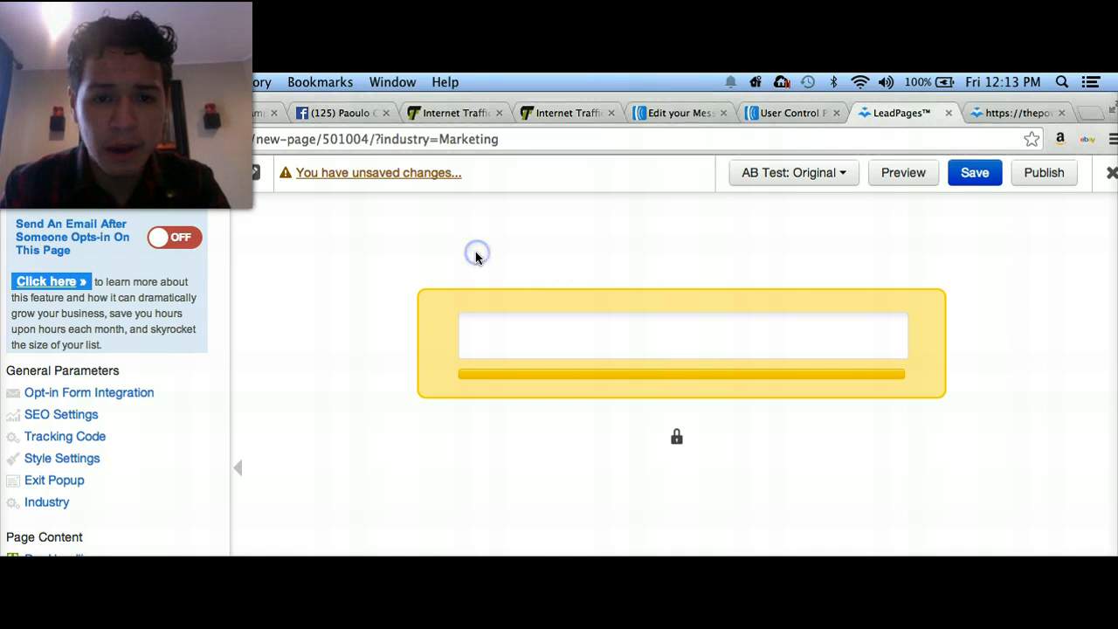
click(591, 259)
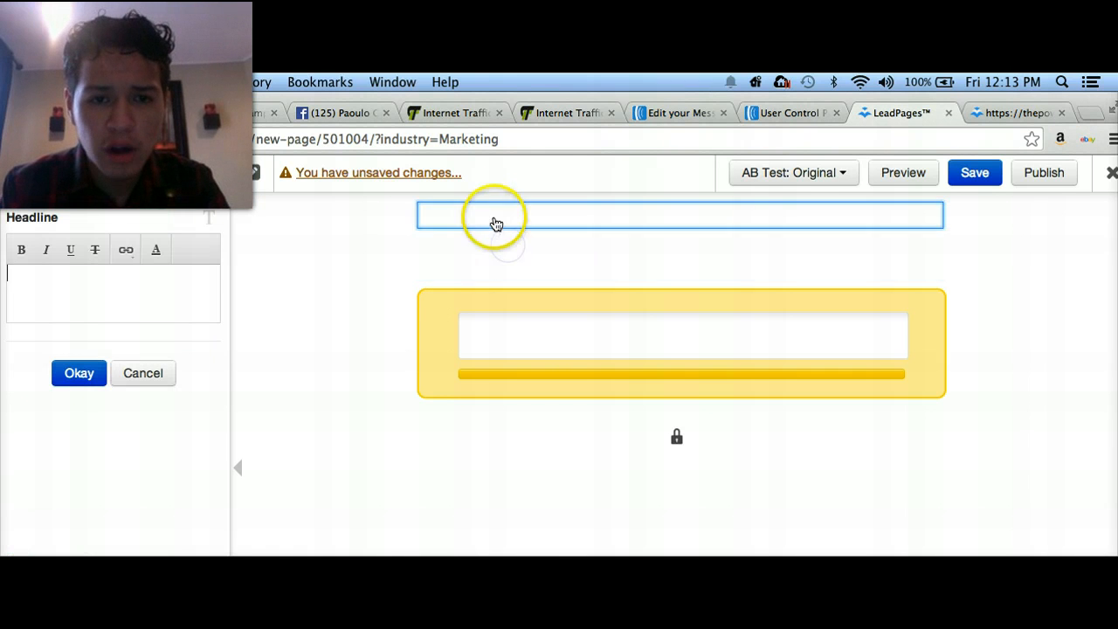
click(494, 219)
click(504, 253)
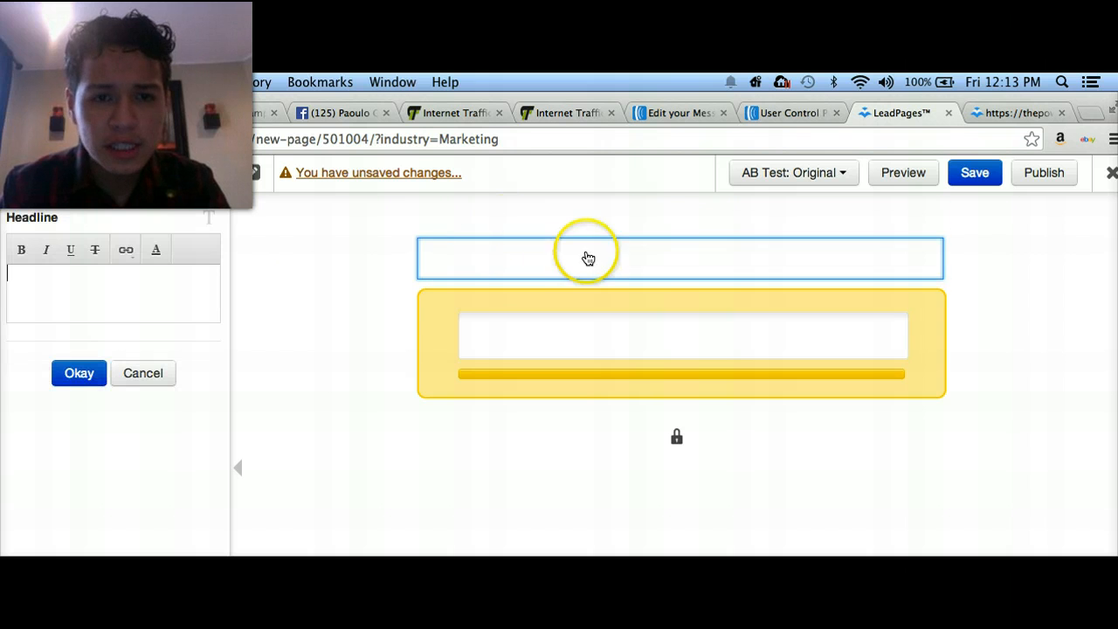
double_click(522, 259)
click(125, 295)
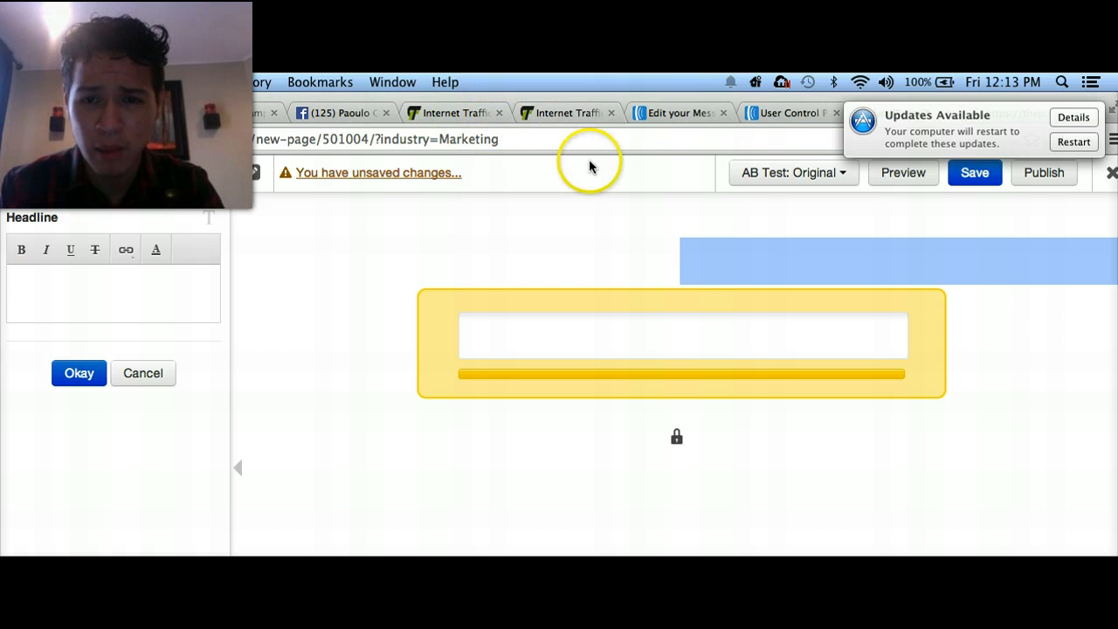
drag(906, 125, 1084, 131)
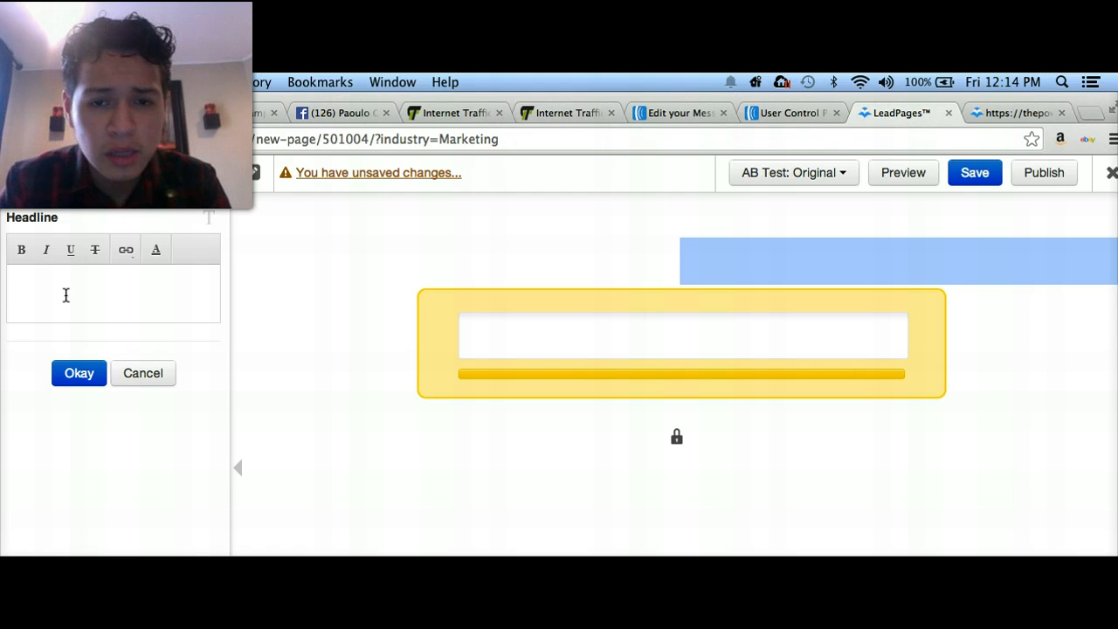
text(S)
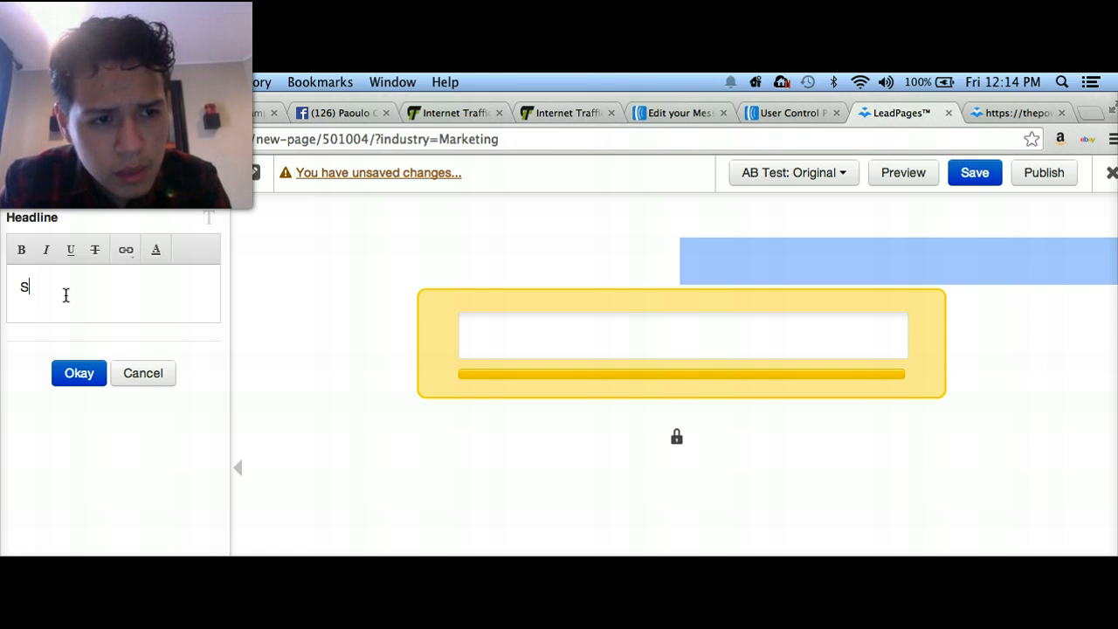
key(BackSpace)
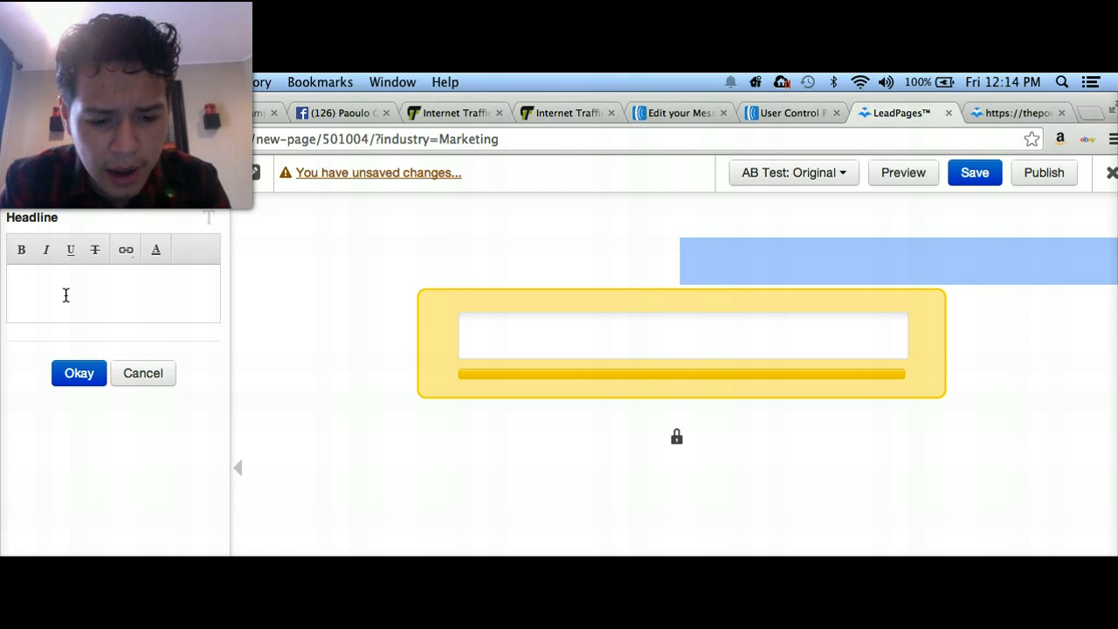
text(See)
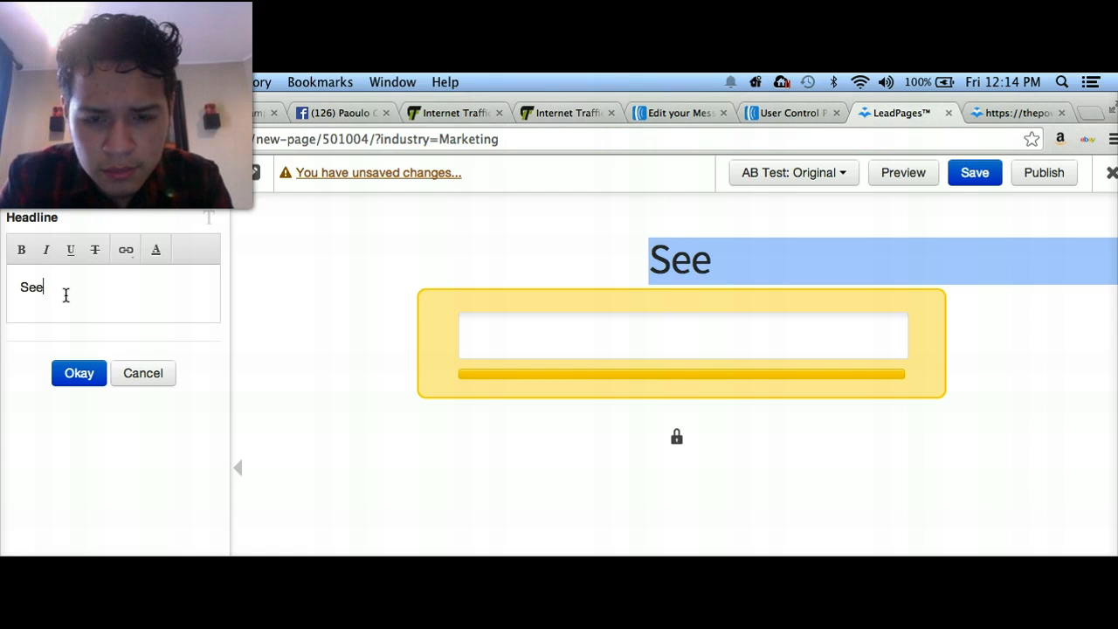
text( how)
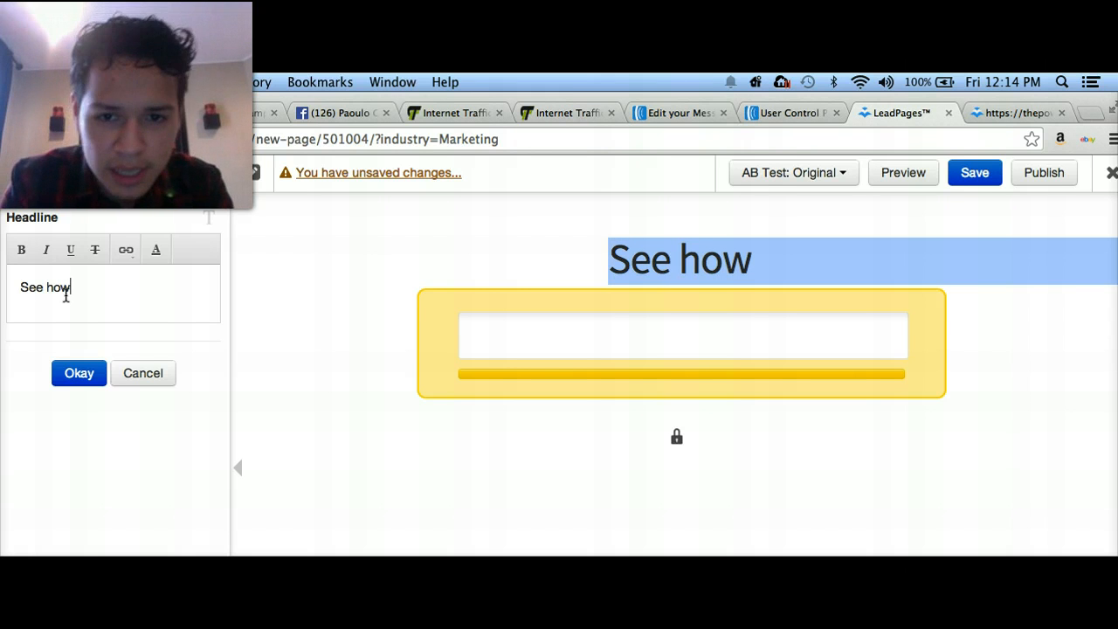
key(BackSpace)
key(BackSpace)
key(BackSpace)
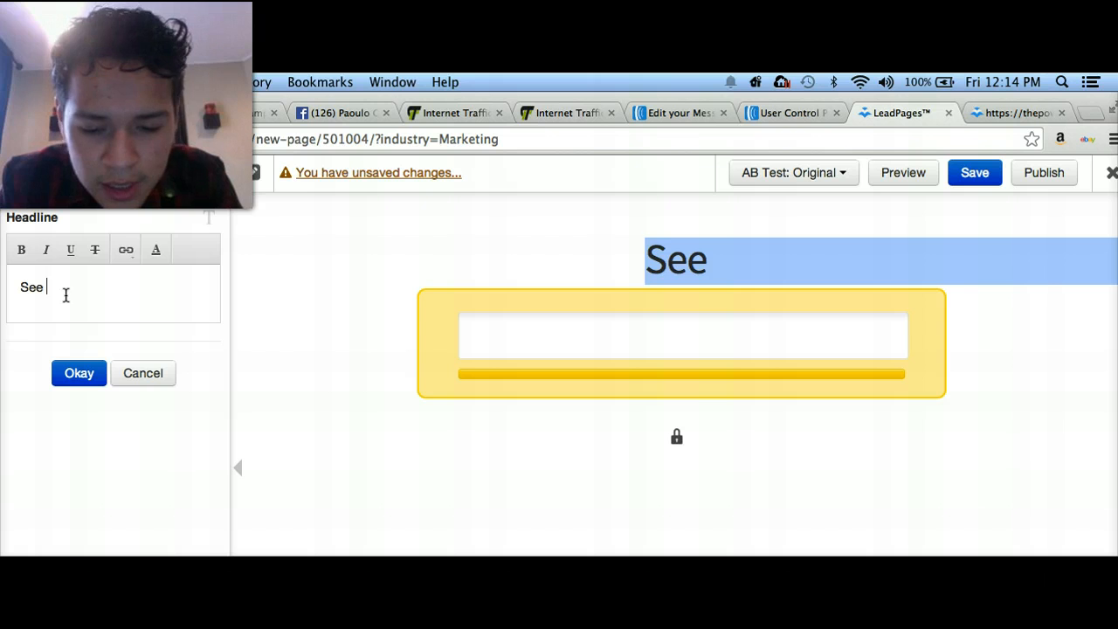
text(hos)
key(BackSpace)
key(BackSpace)
key(BackSpace)
key(BackSpace)
key(BackSpace)
key(BackSpace)
key(BackSpace)
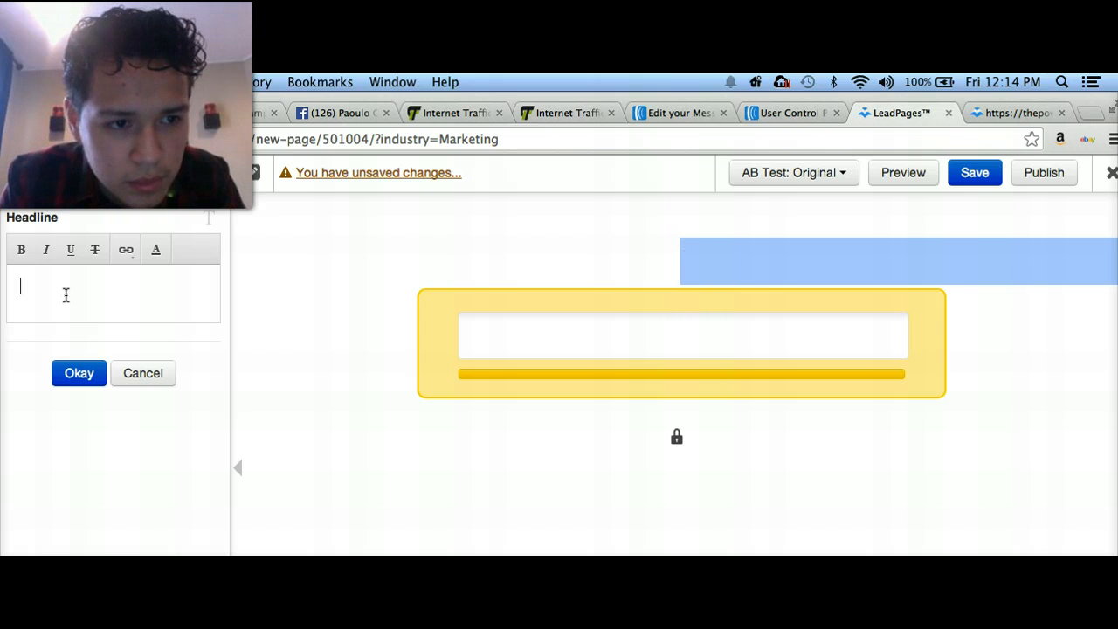
- Enter the headline text "Oh Snap! See how a Bunch of kids in there 20's are"
text(Oh Sna)
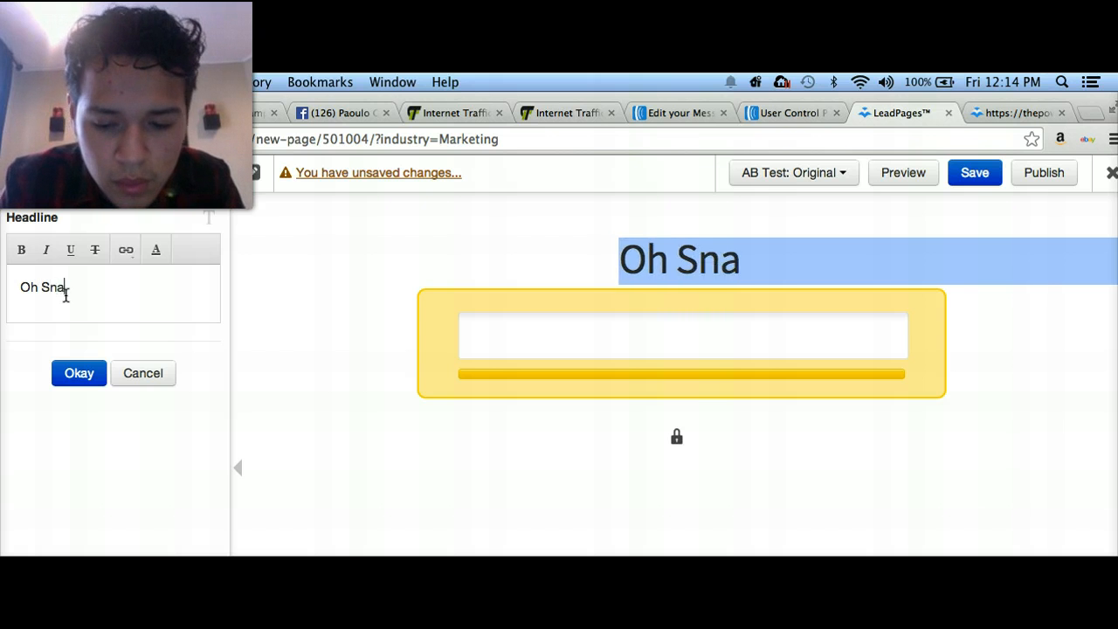
text(p! See)
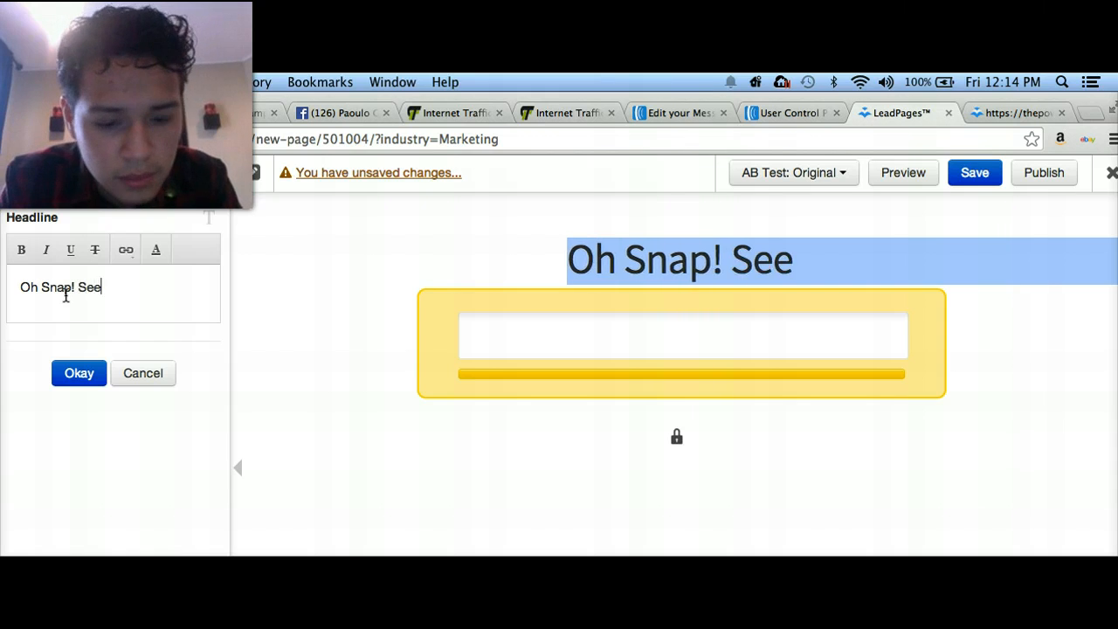
text( how )
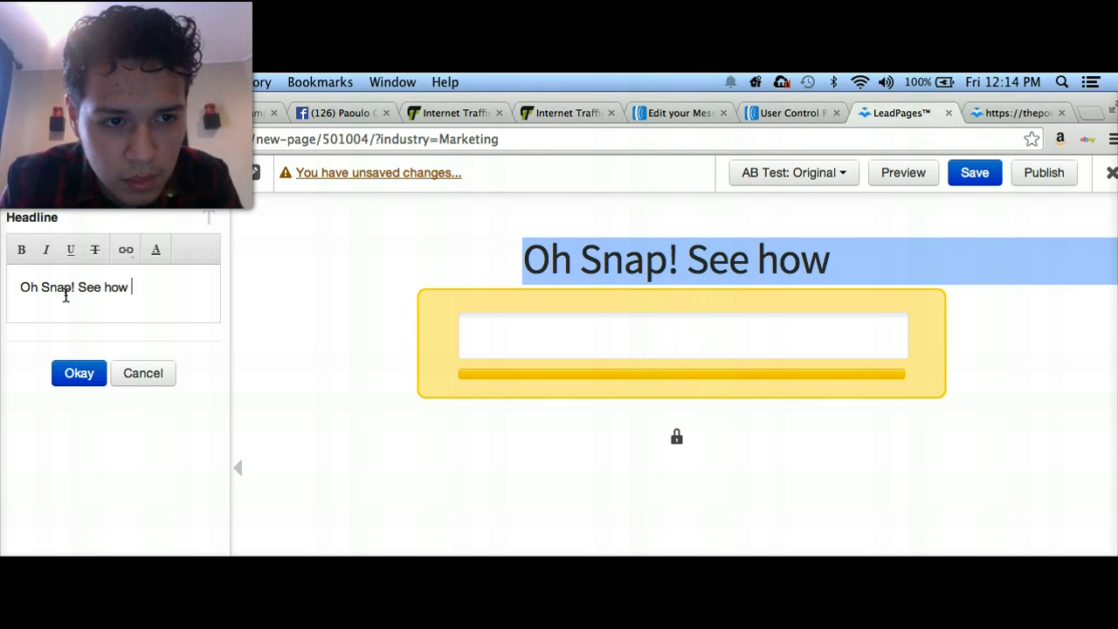
text(a Buncj)
key(BackSpace)
text(h )
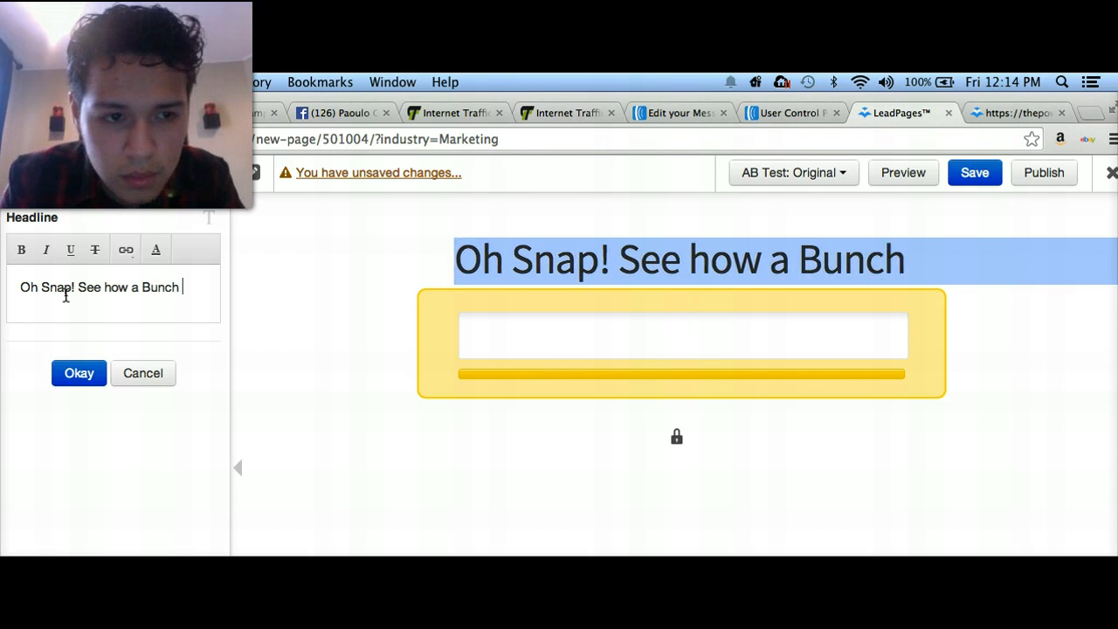
text(of kids)
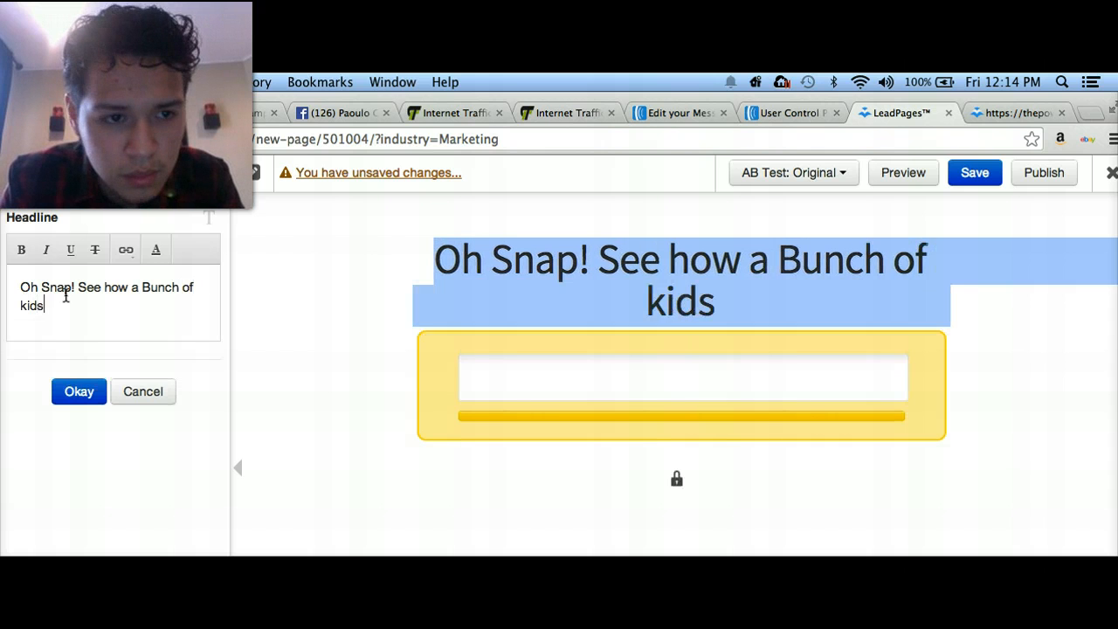
text( in there)
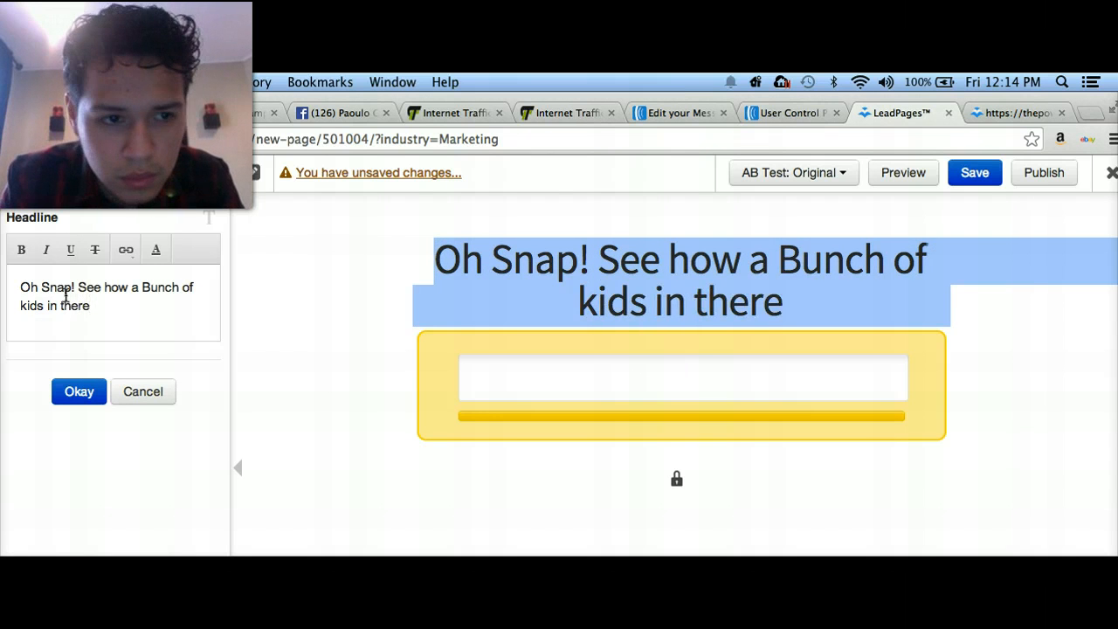
text( 20's)
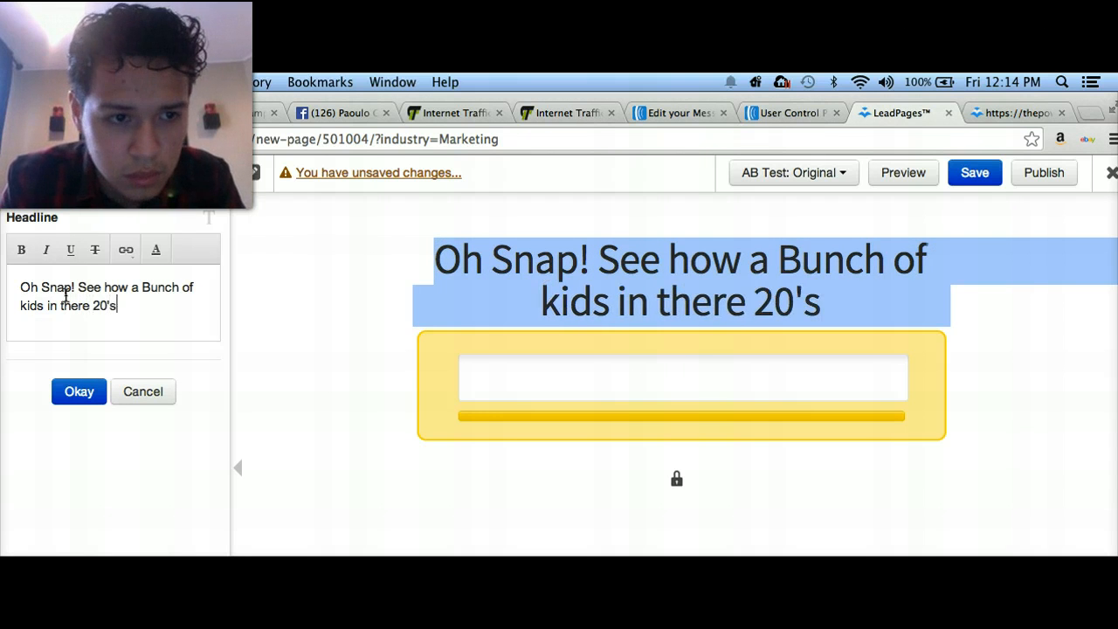
text( a)
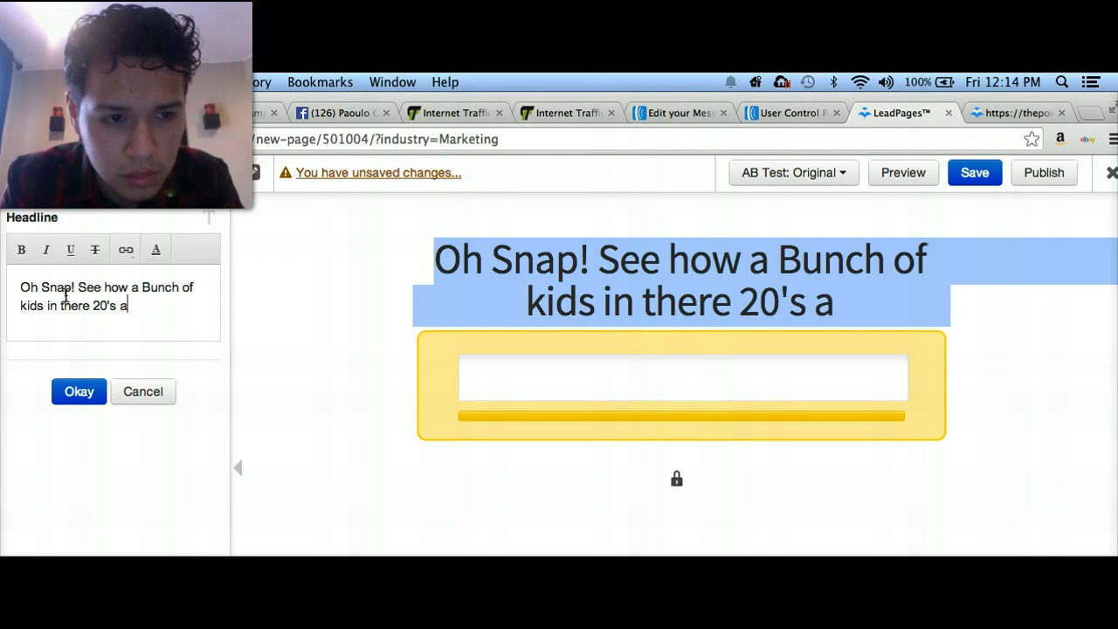
text(re )
text(Prod)
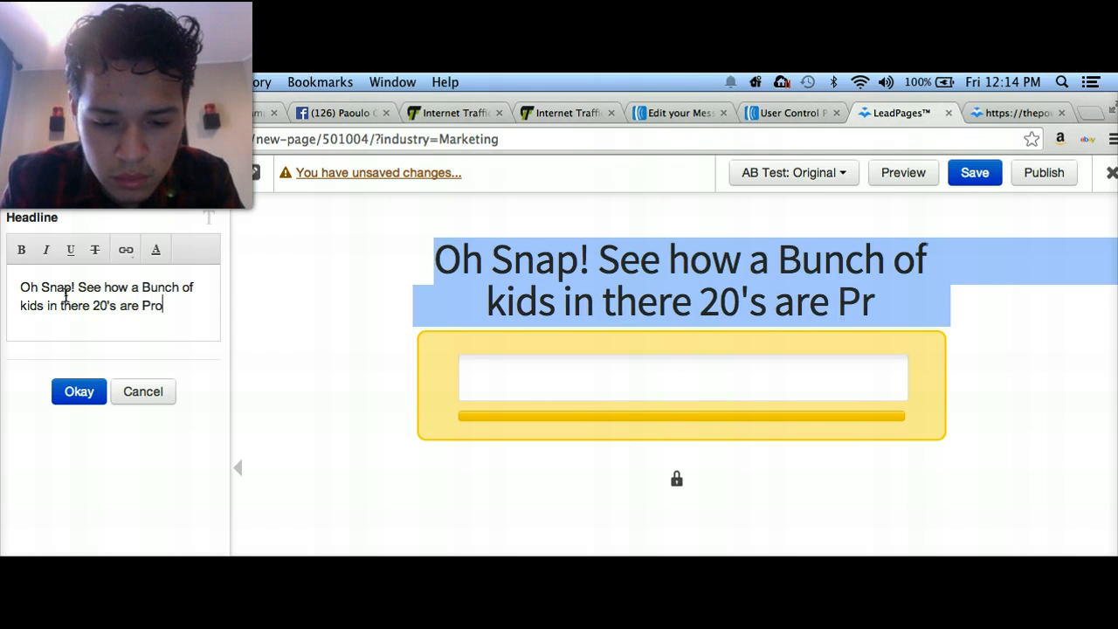
key(BackSpace)
key(BackSpace)
key(BackSpace)
key(BackSpace)
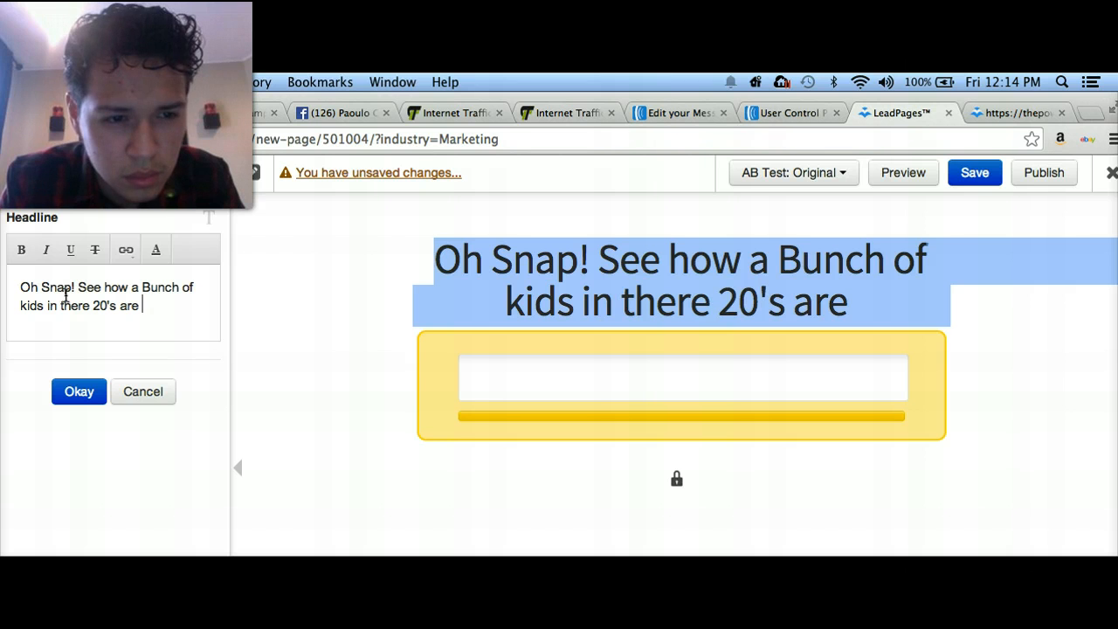
- Continue the headline with "spitting out 6 figure"
text(spt)
key(BackSpace)
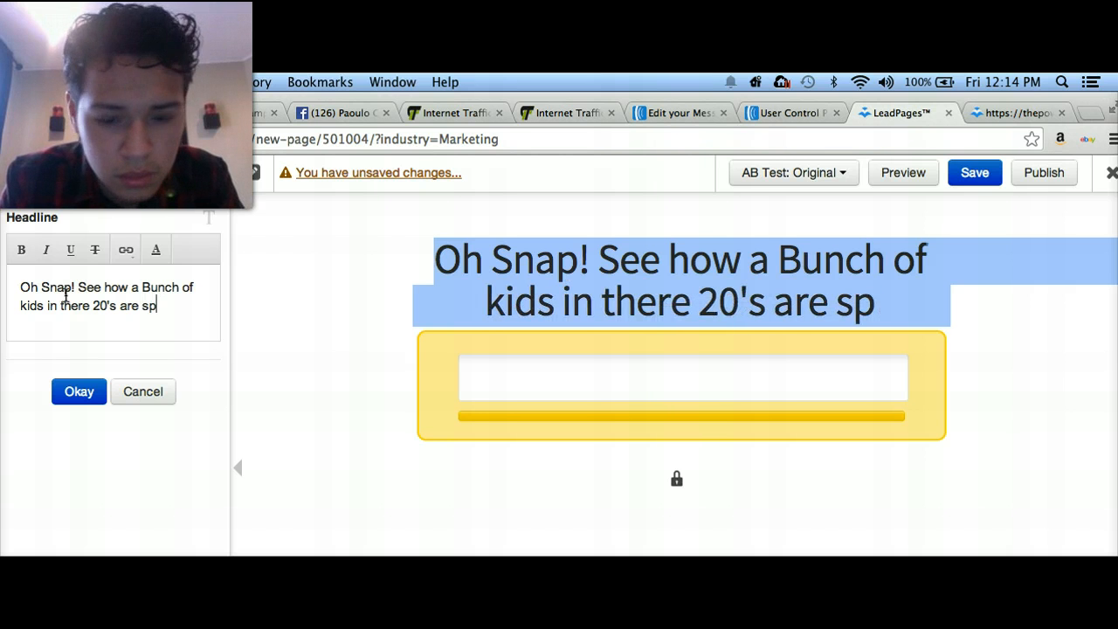
text(itting out)
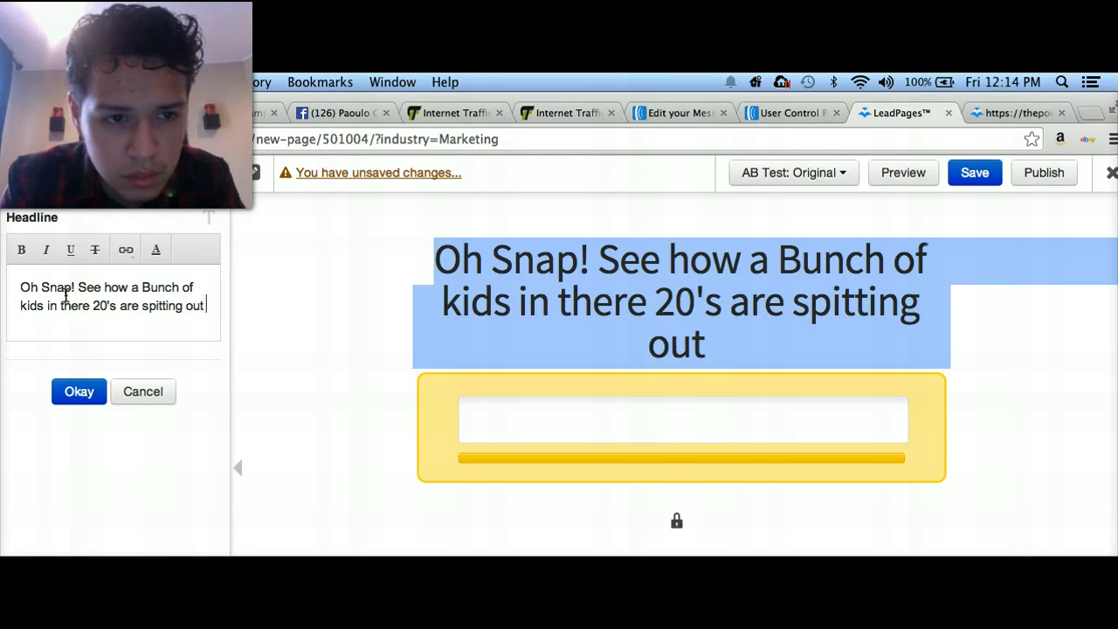
text( 6)
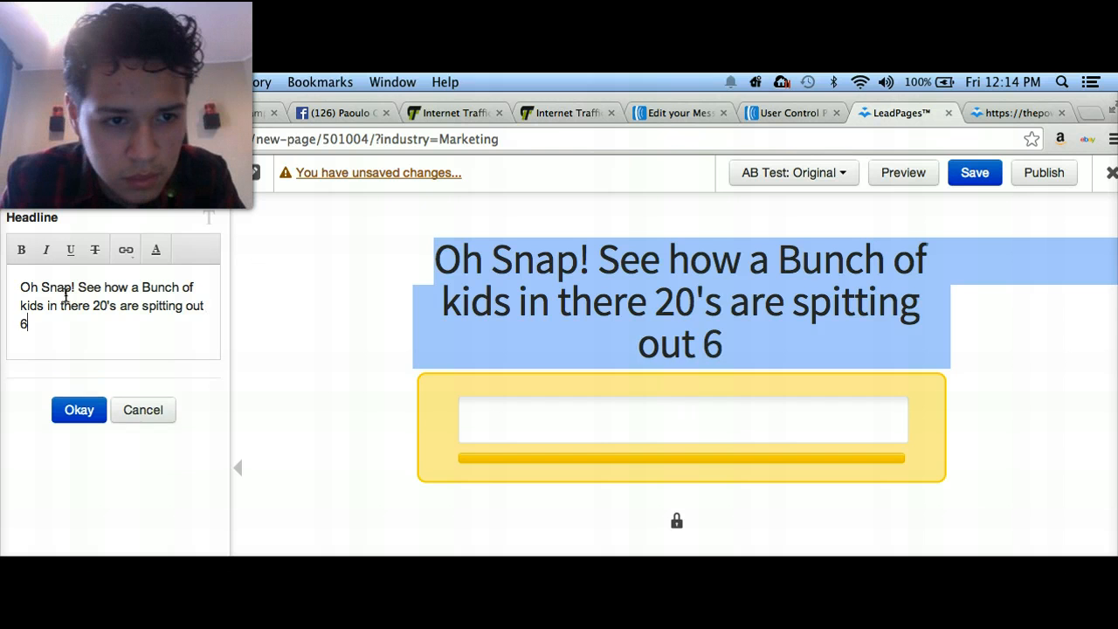
text( figure )
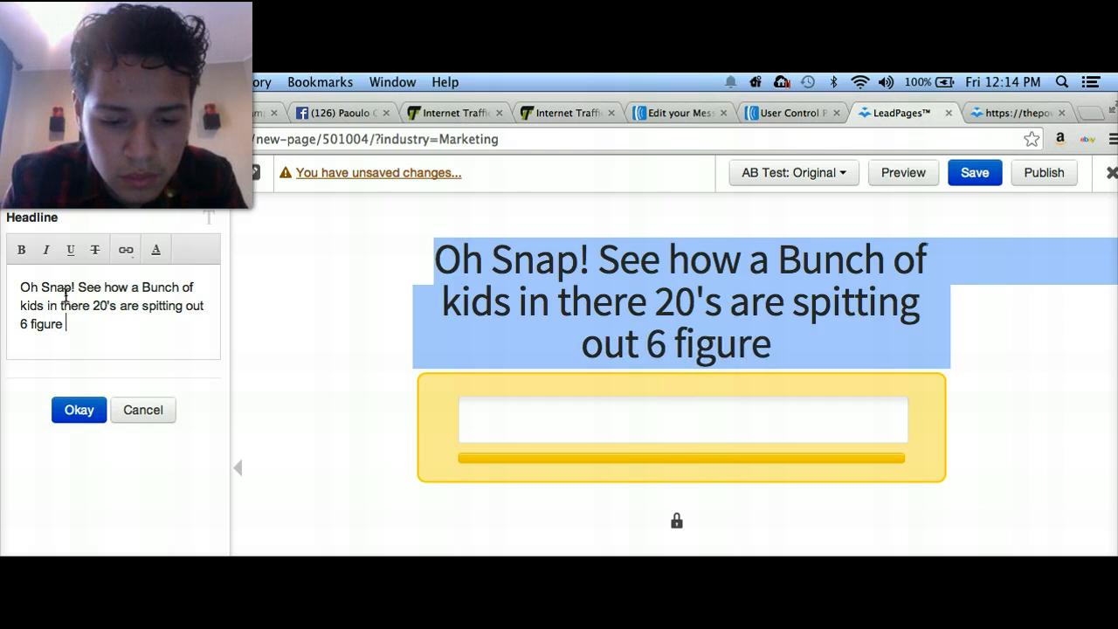
- Add the word "Earners" to the end of the headline, fixing its misspelling with the suggested correction
text(Eaner)
key(BackSpace)
key(BackSpace)
key(BackSpace)
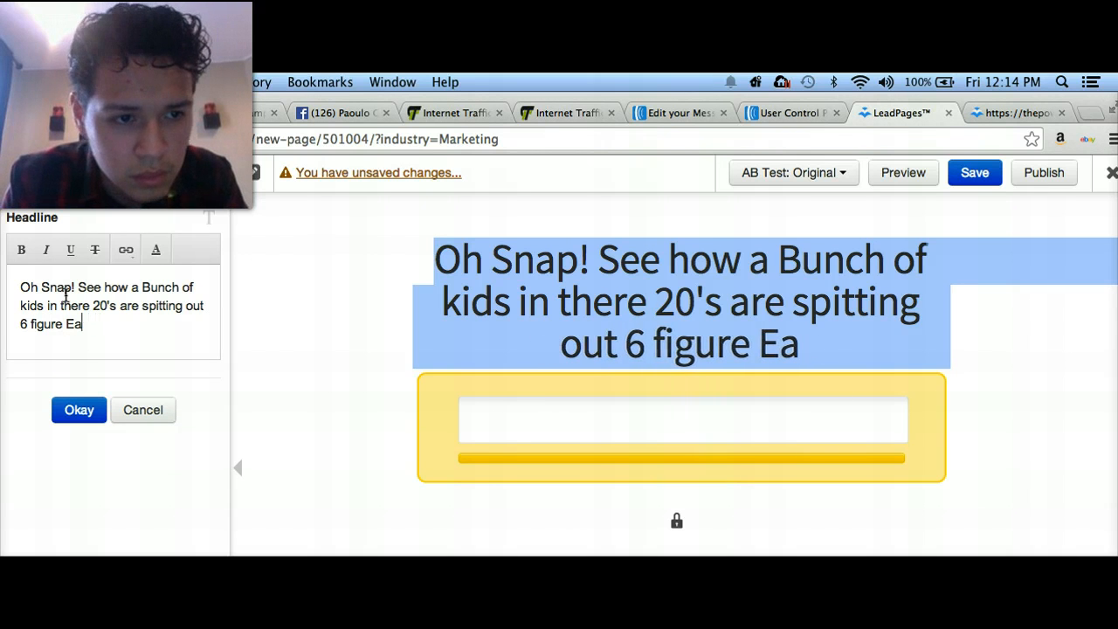
text(an)
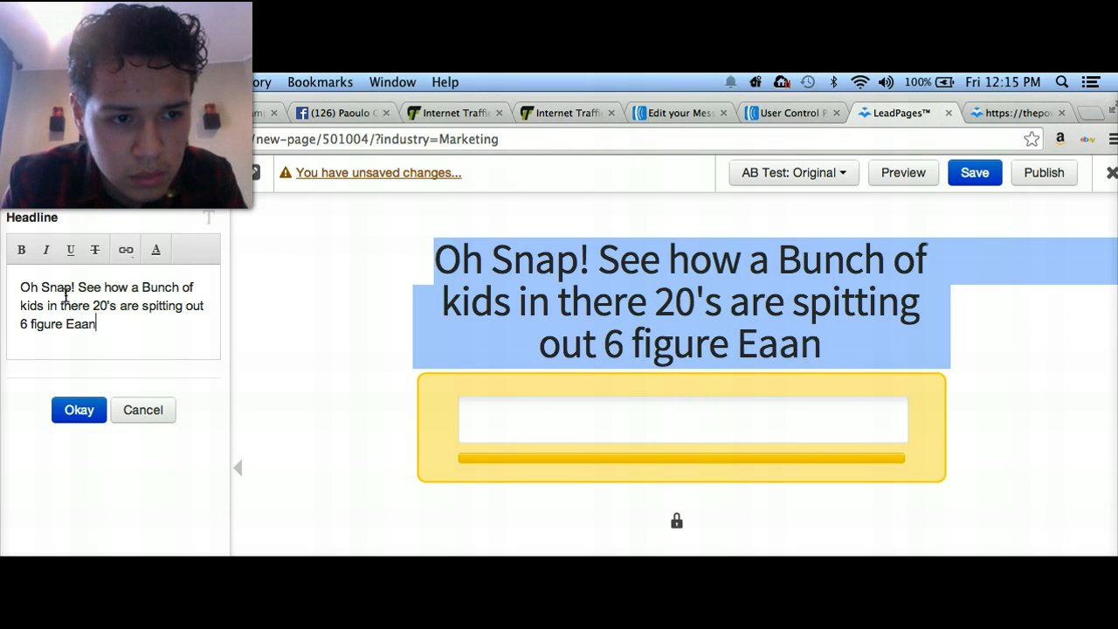
key(BackSpace)
key(BackSpace)
key(BackSpace)
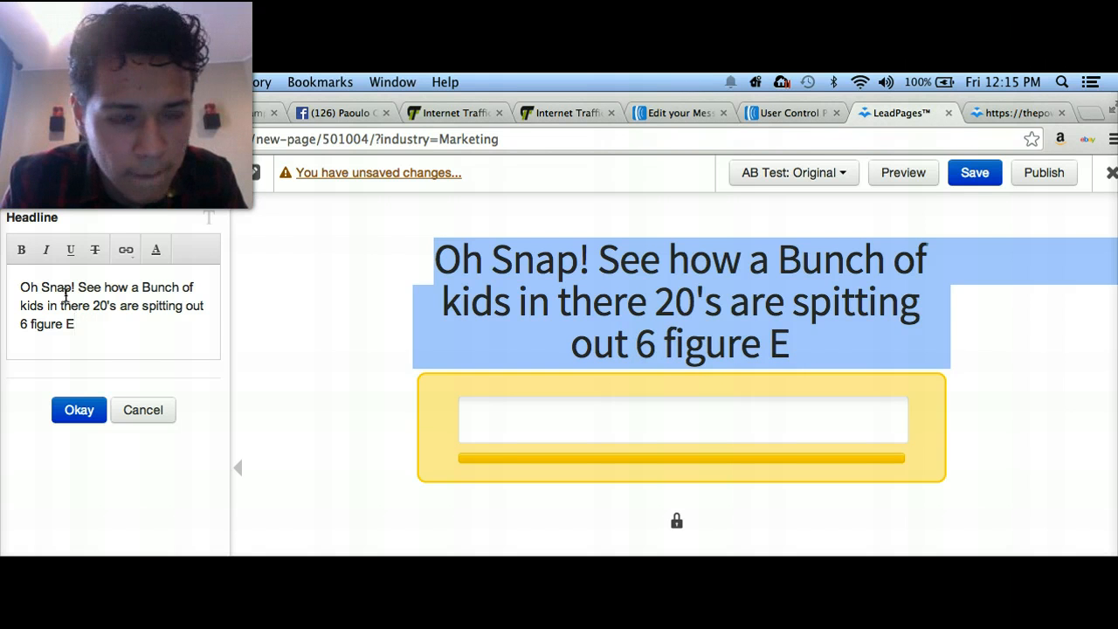
text(anrners)
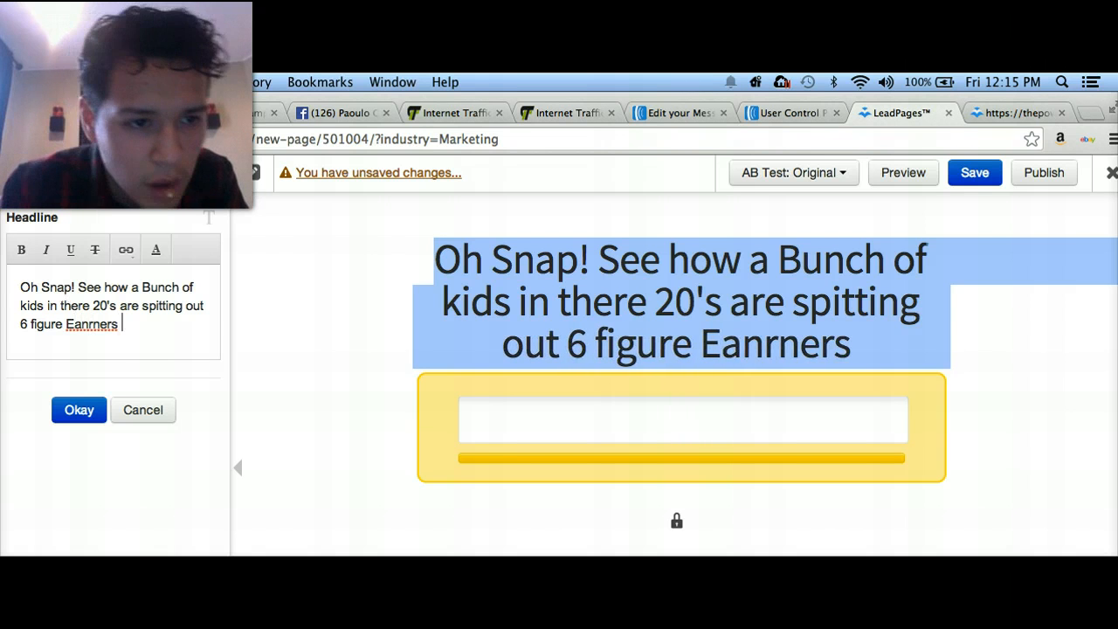
double_click(100, 333)
right_click(98, 325)
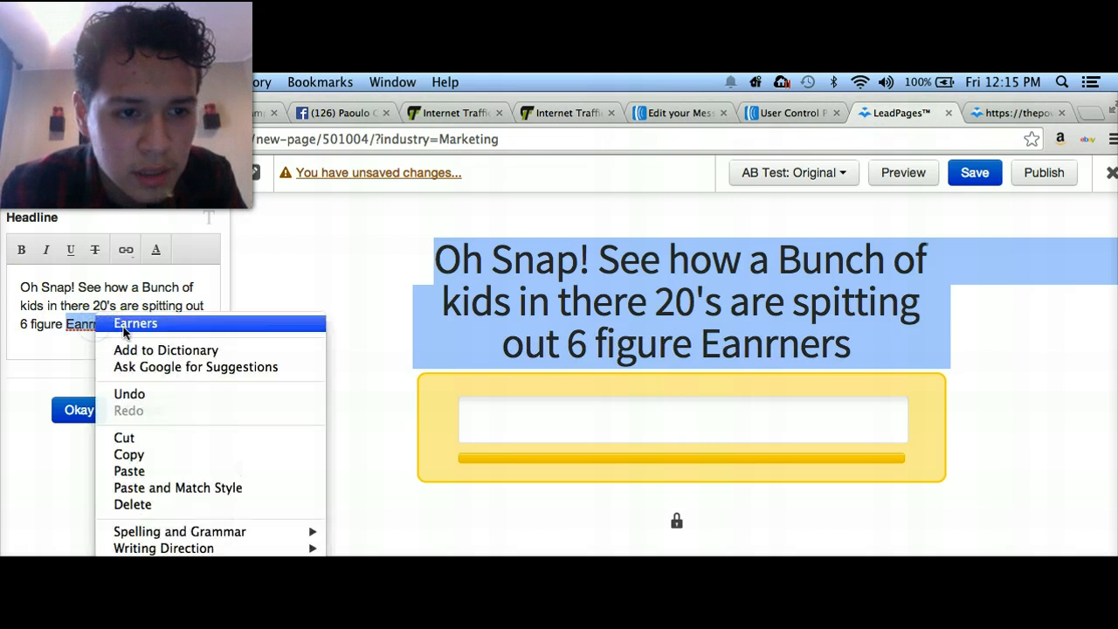
click(140, 325)
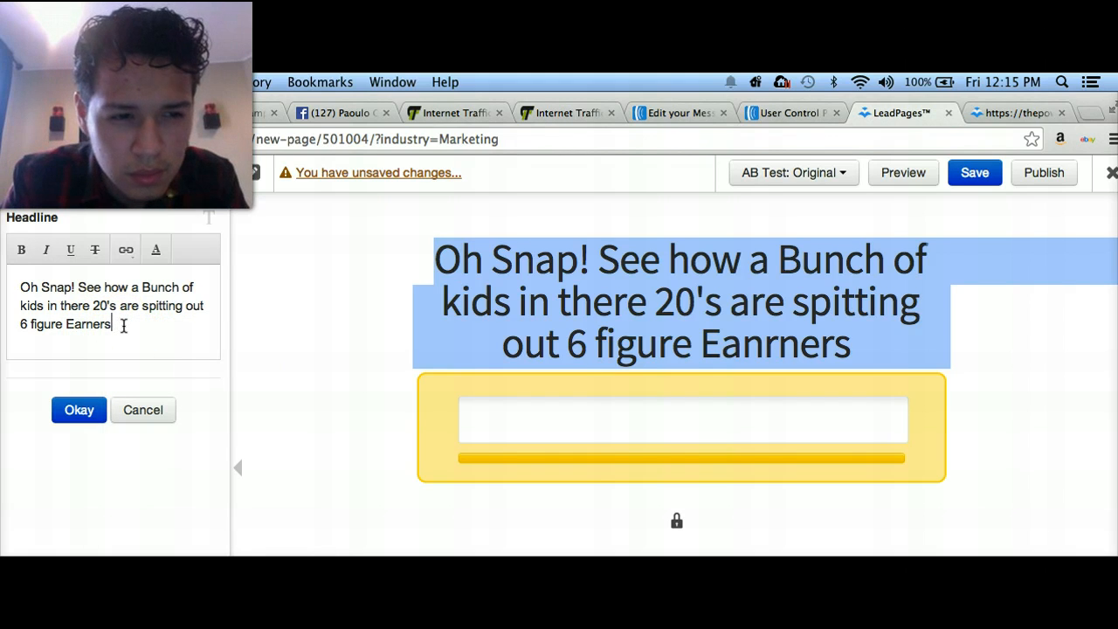
- Continue the headline after "6 figure Earners" with the words "all while"
text(all whil)
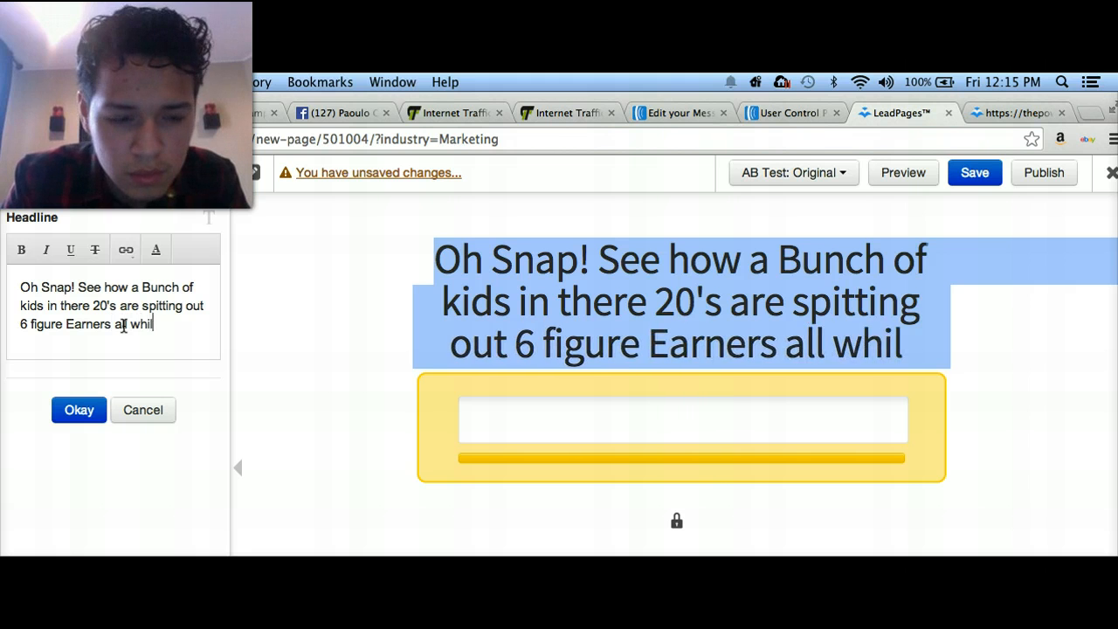
text(e )
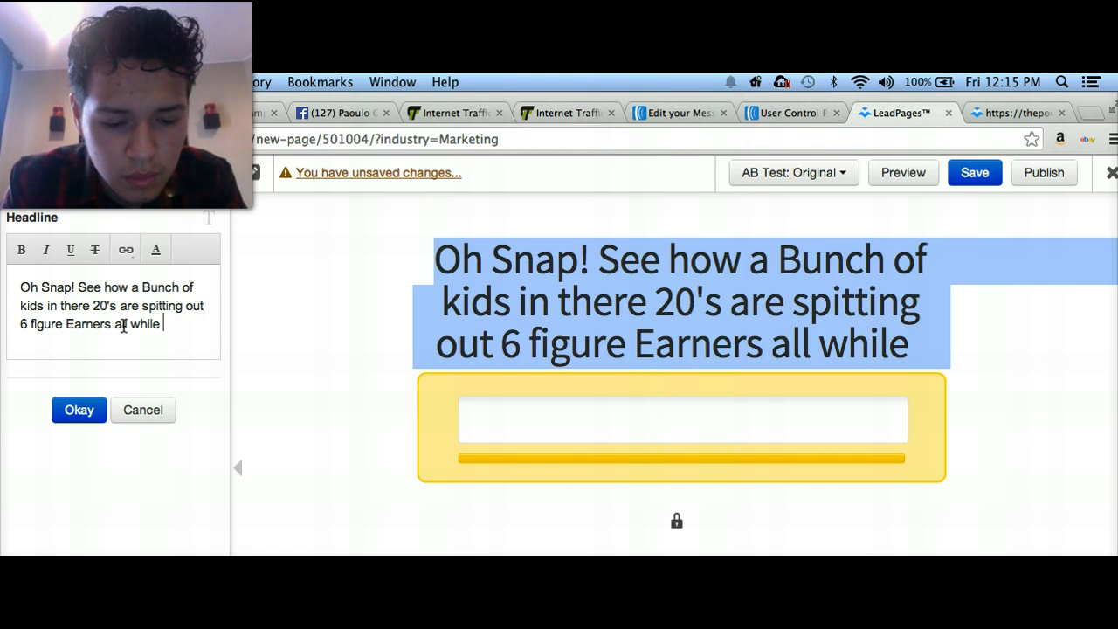
text(D)
key(BackSpace)
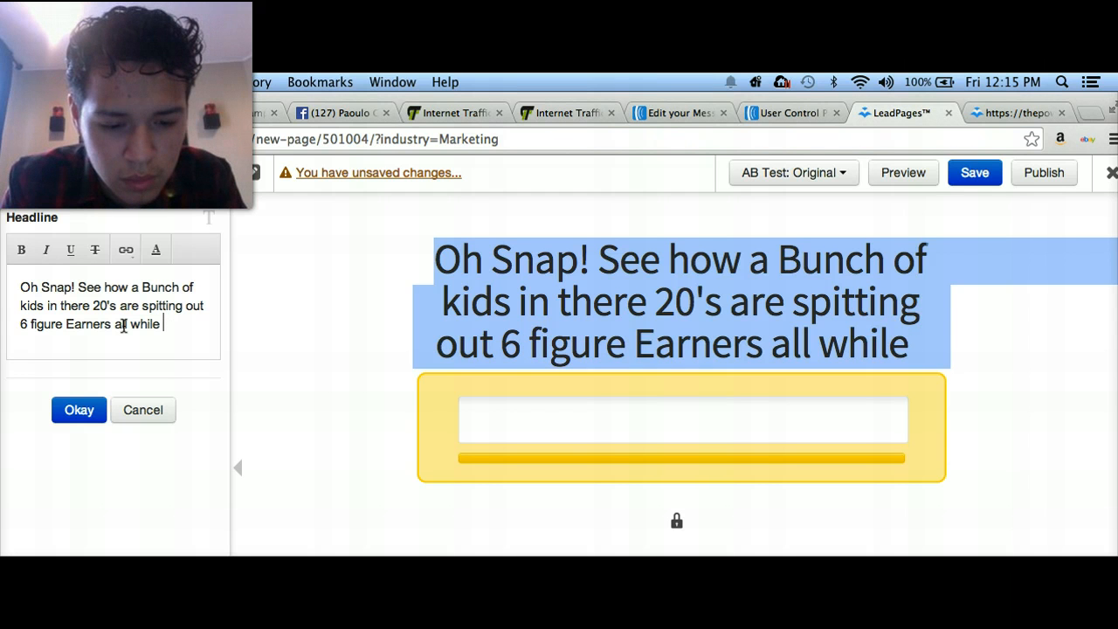
text(Sipping)
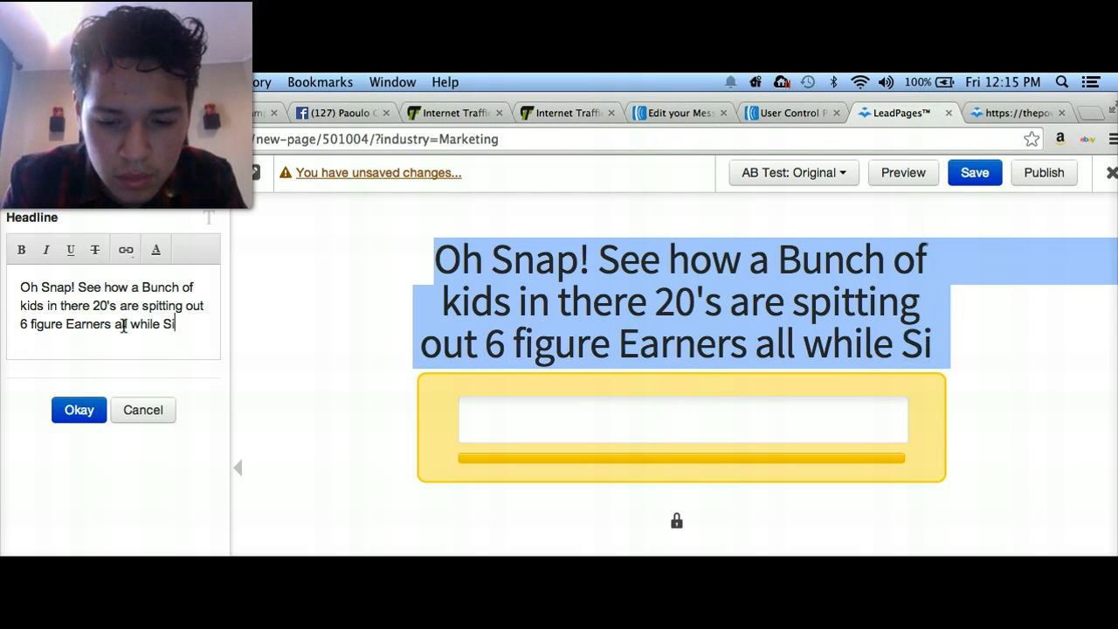
key(BackSpace)
key(BackSpace)
key(BackSpace)
key(BackSpace)
key(BackSpace)
key(BackSpace)
key(BackSpace)
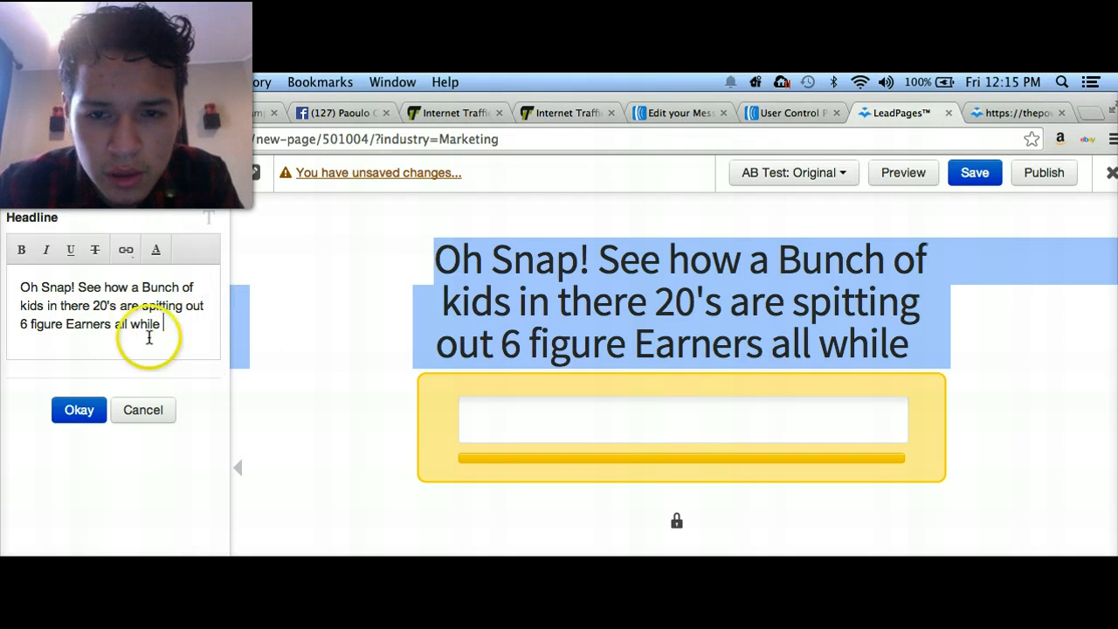
key(BackSpace)
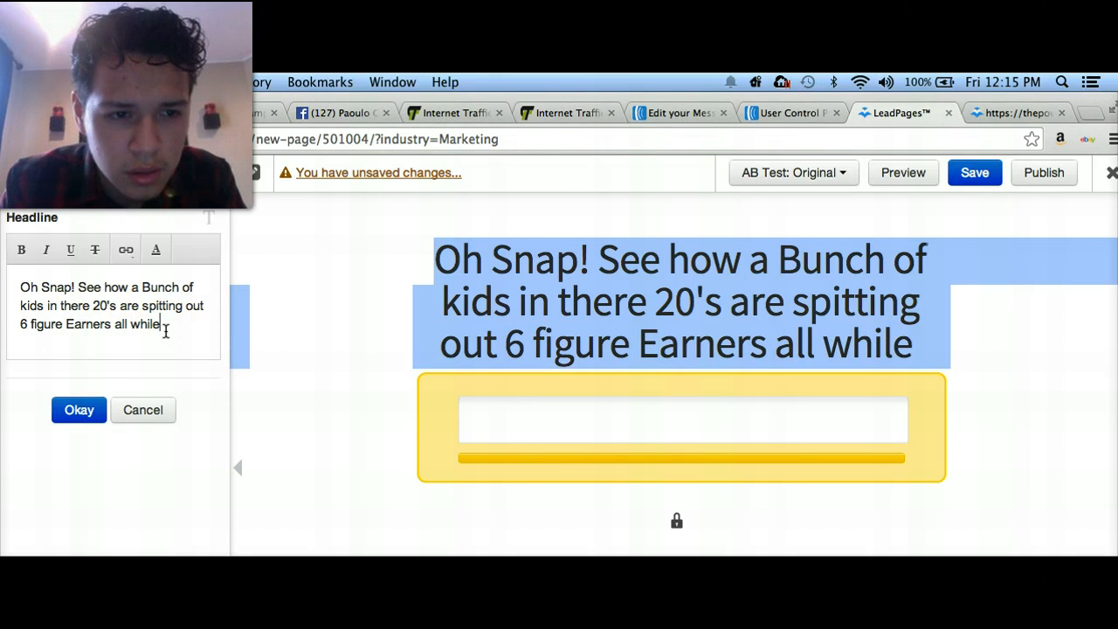
key(BackSpace)
key(BackSpace)
text(le )
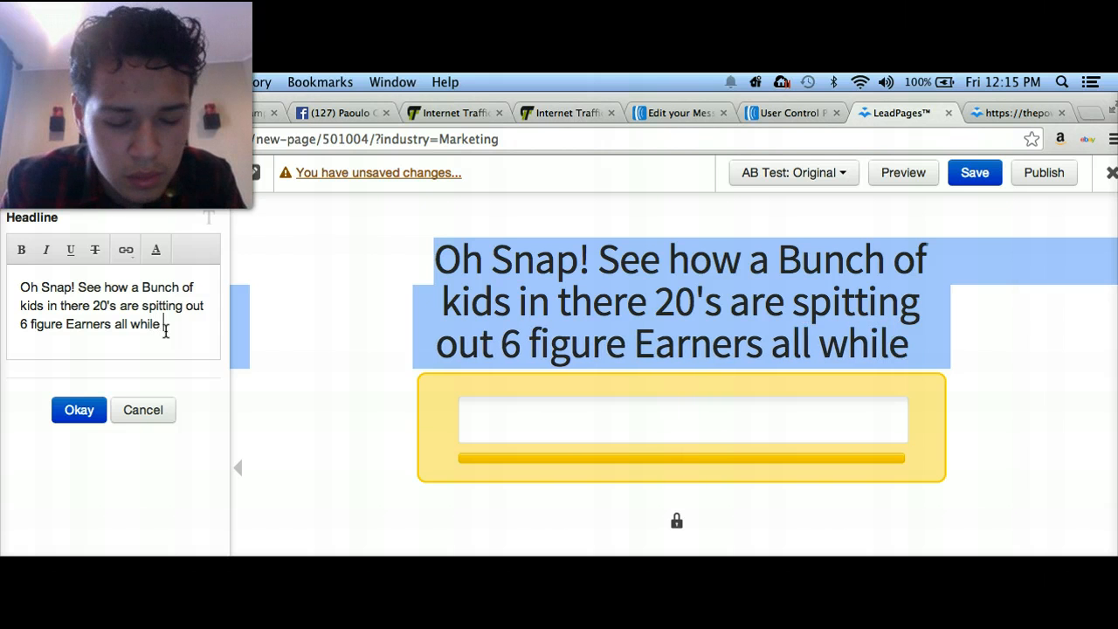
text(Dr)
key(BackSpace)
key(BackSpace)
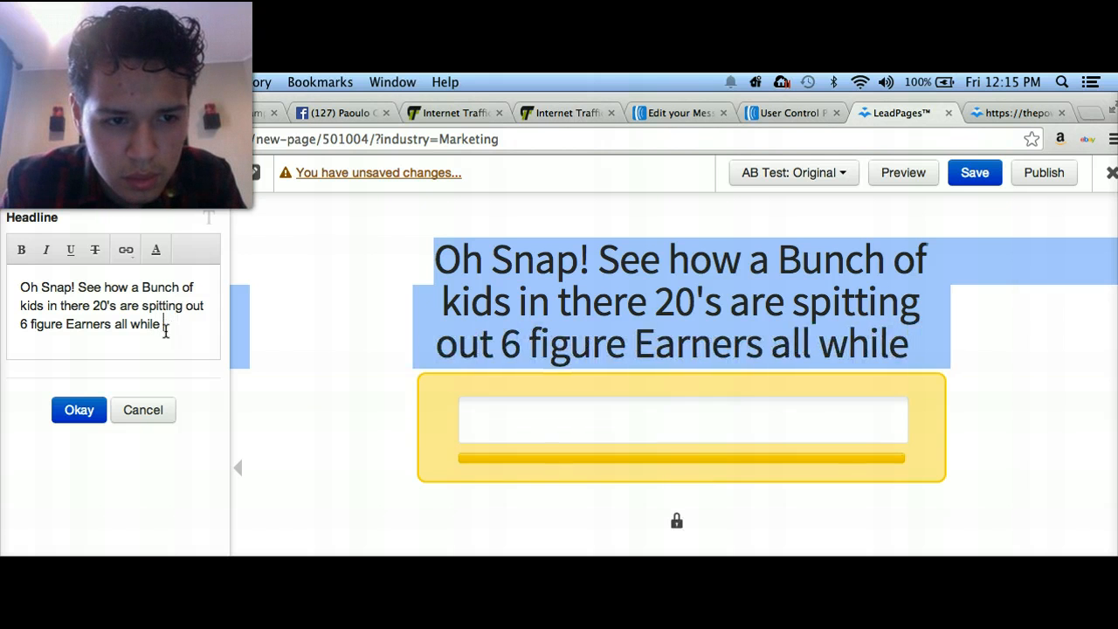
- Finish the headline with the words "Sipping on an Energy drink"
text(Sipping on a)
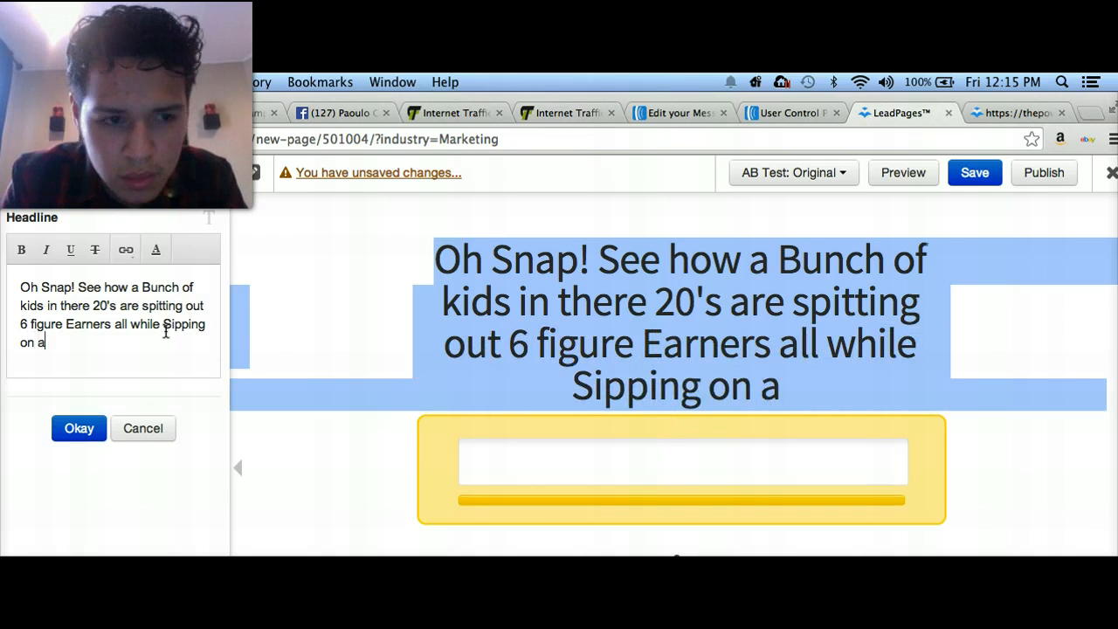
key(BackSpace)
key(BackSpace)
key(BackSpace)
key(BackSpace)
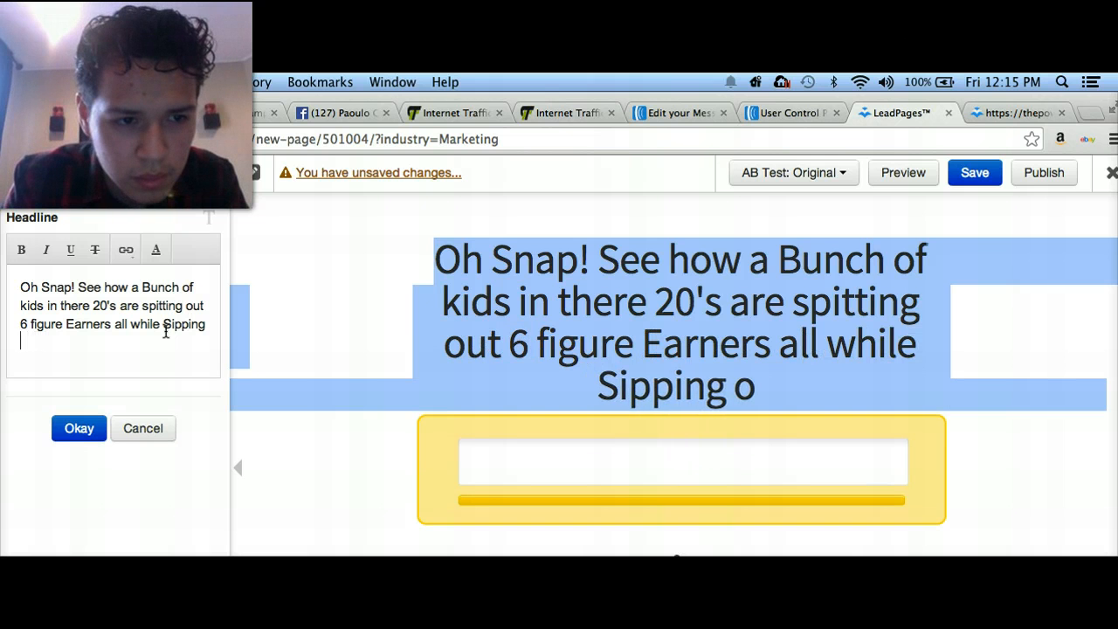
text(on an En)
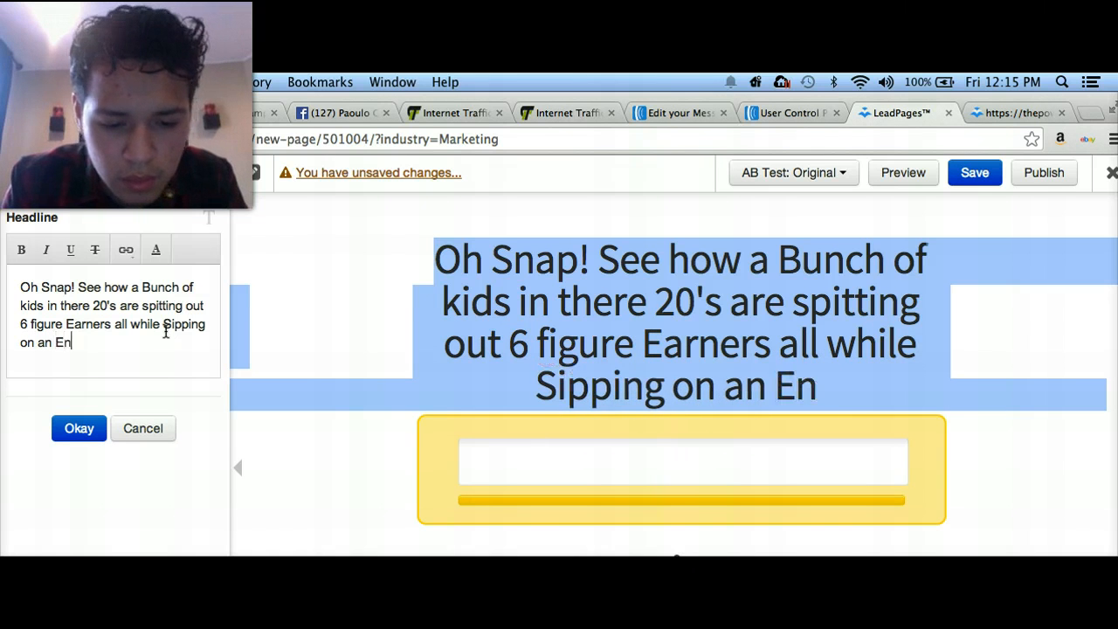
text(ergy drink)
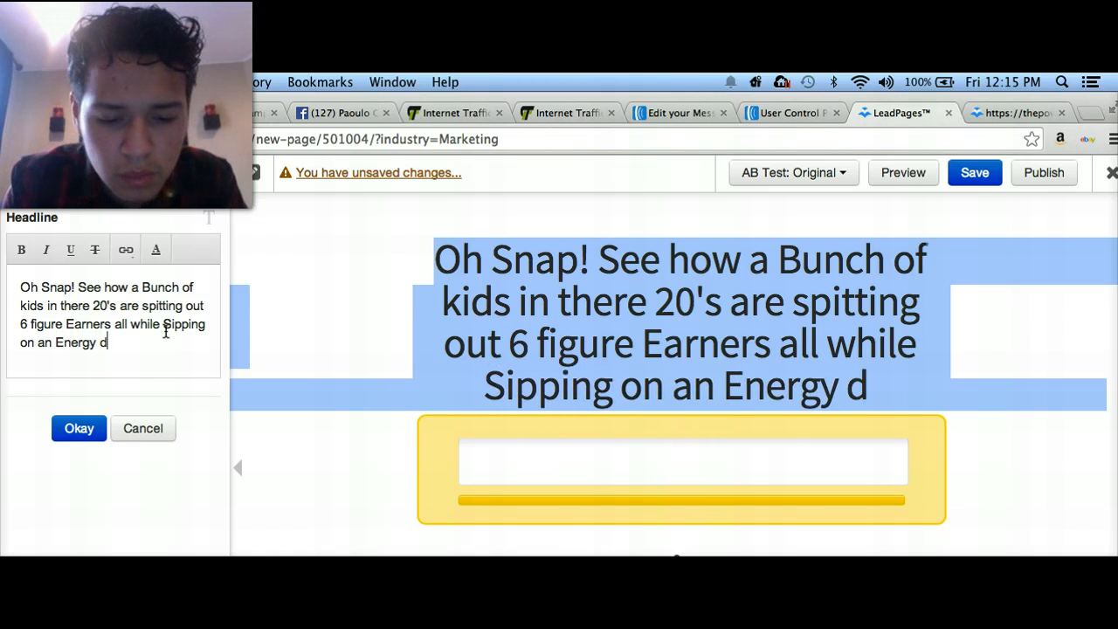
click(130, 343)
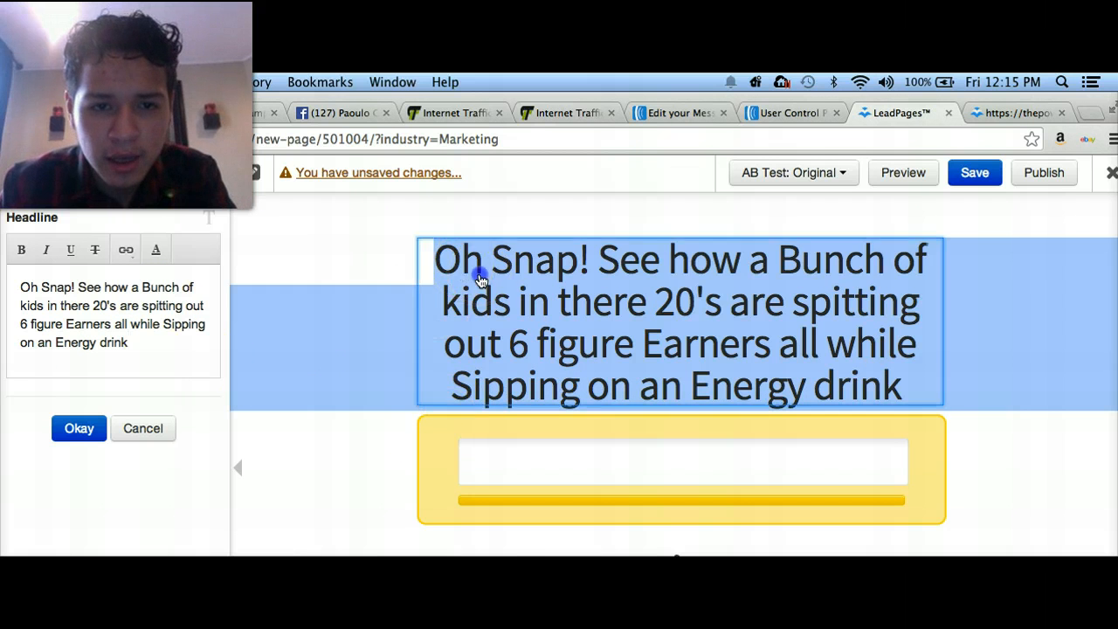
- Format the words "Oh Snap!" at the start of the headline in red and bold
click(357, 267)
click(81, 288)
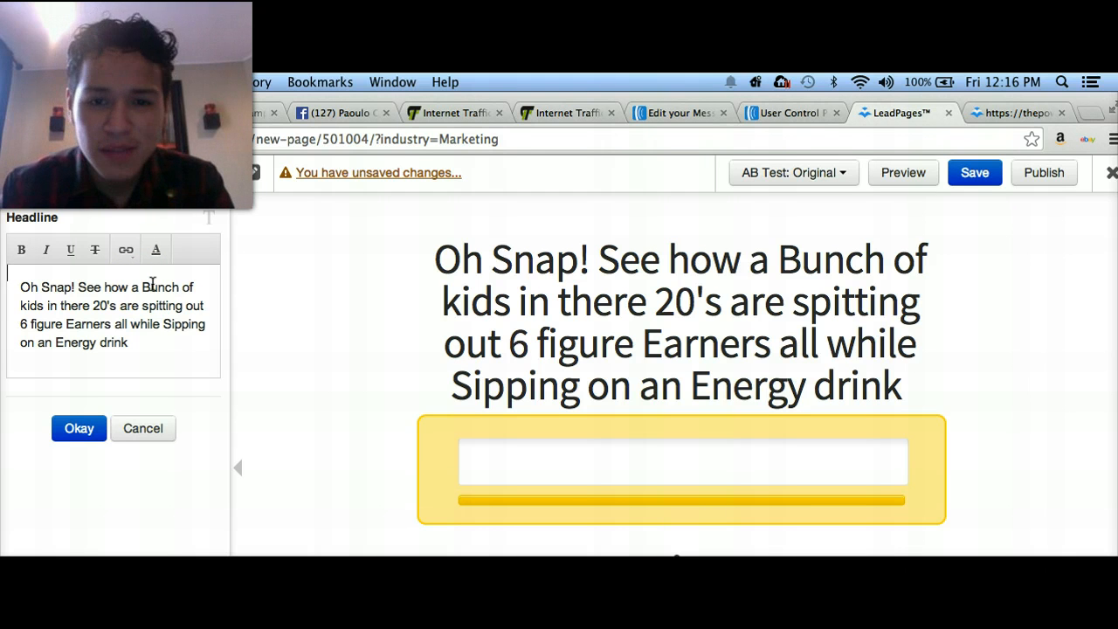
drag(20, 286, 78, 285)
click(157, 250)
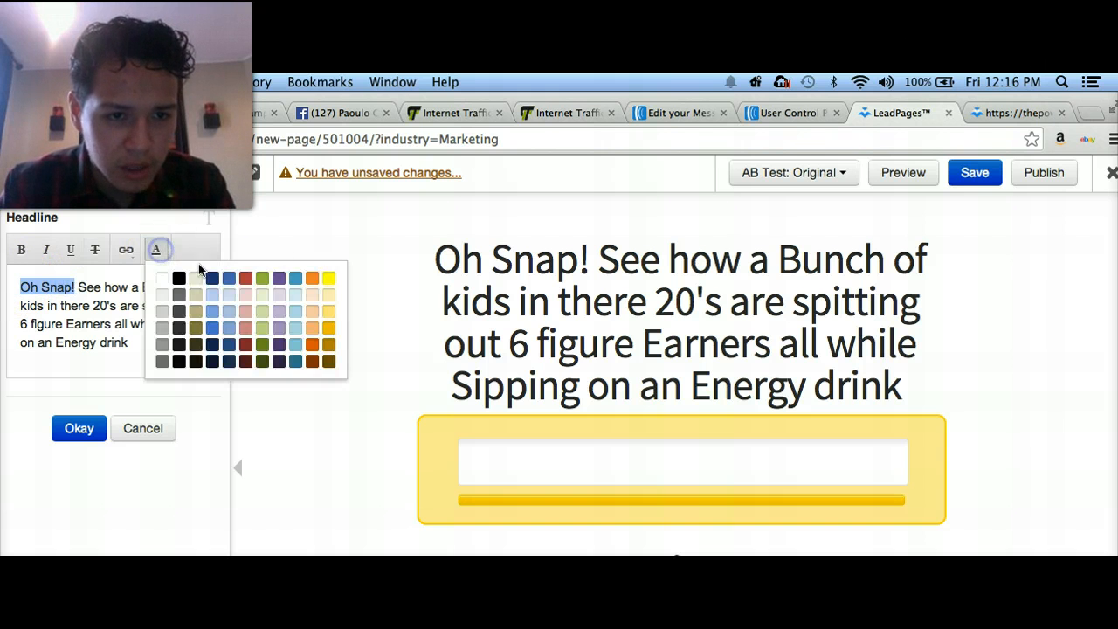
click(245, 278)
click(79, 285)
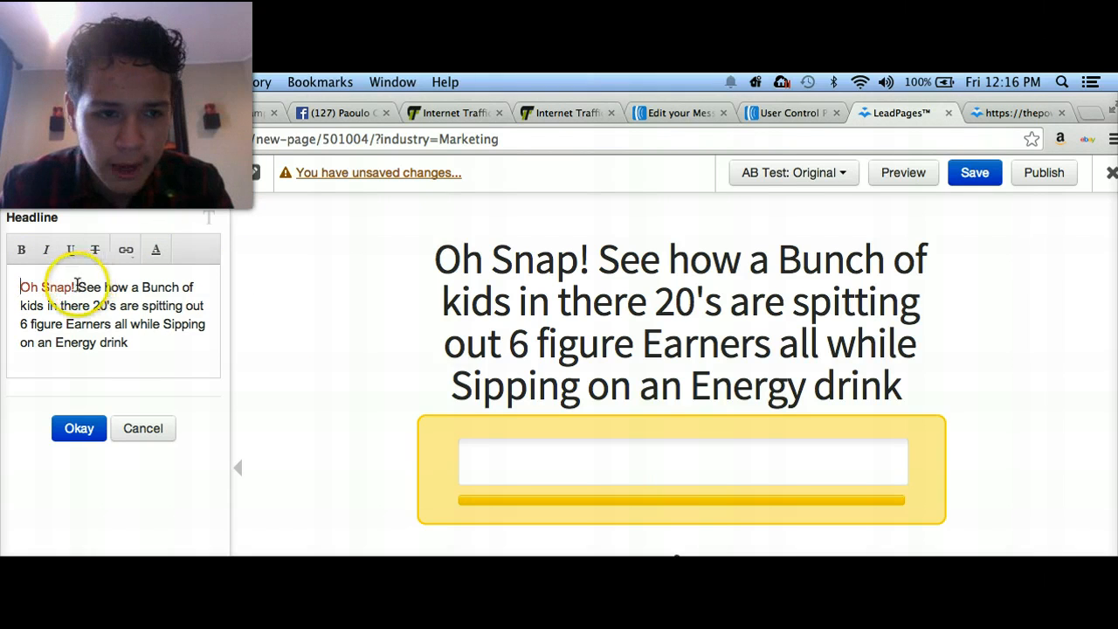
drag(77, 285, 19, 287)
click(24, 237)
click(19, 257)
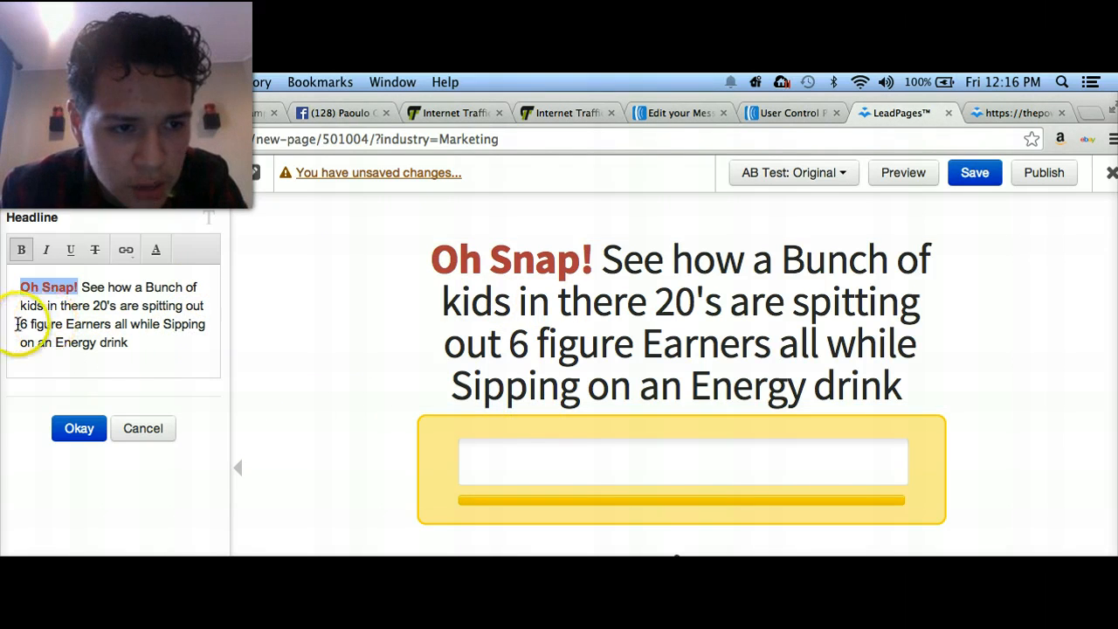
- Format the words "6 figure Earners" in the headline in red, bold and underlined
drag(20, 324, 112, 325)
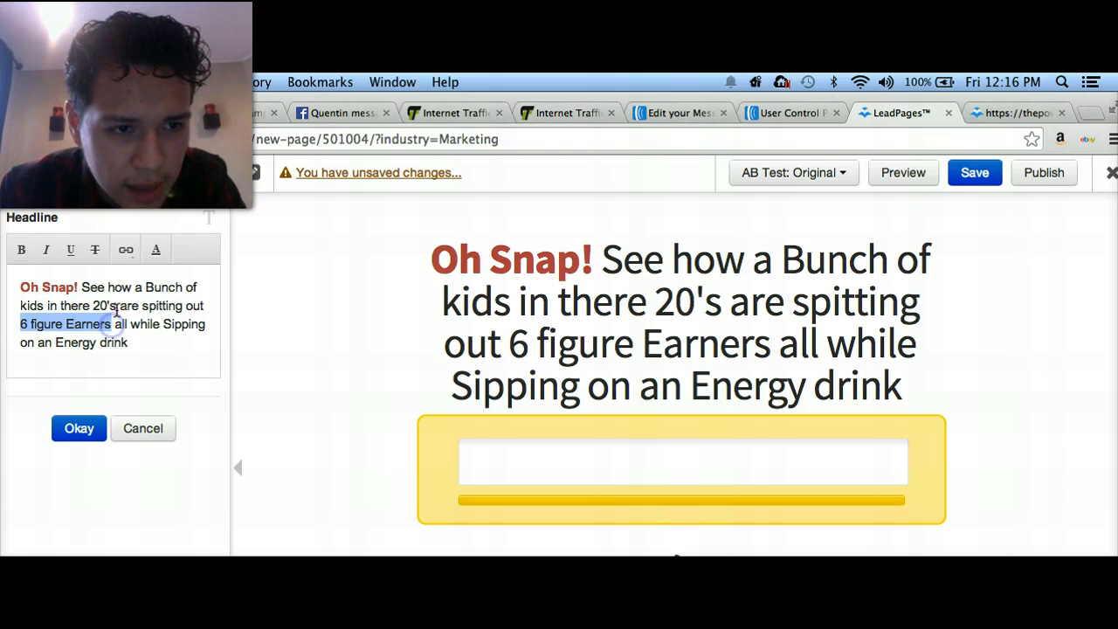
click(156, 250)
click(250, 279)
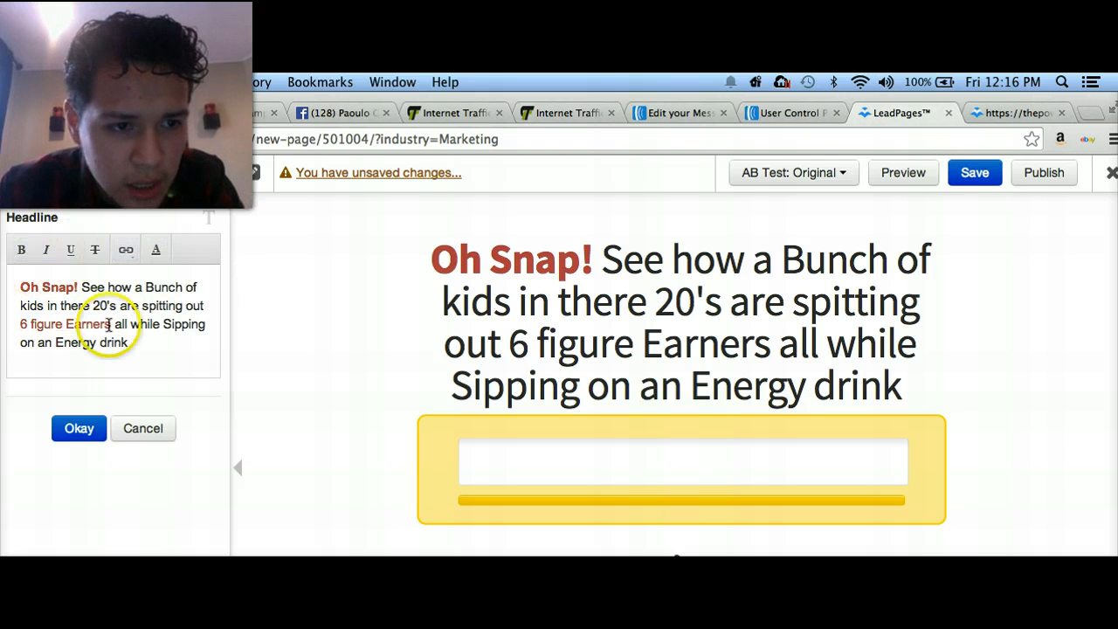
drag(112, 324, 20, 325)
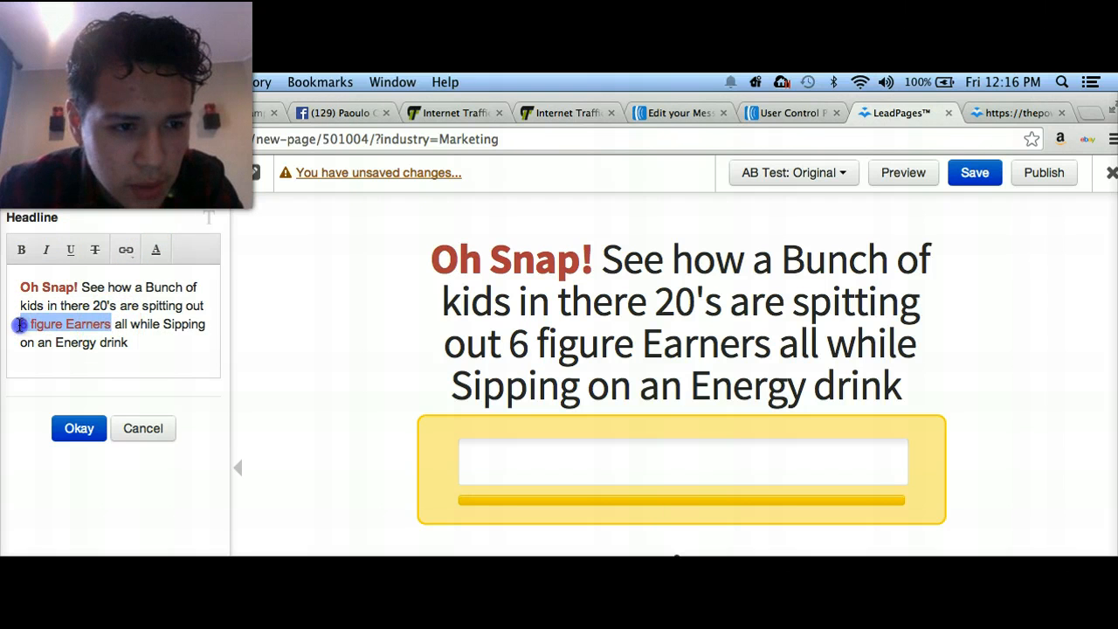
click(22, 250)
click(71, 250)
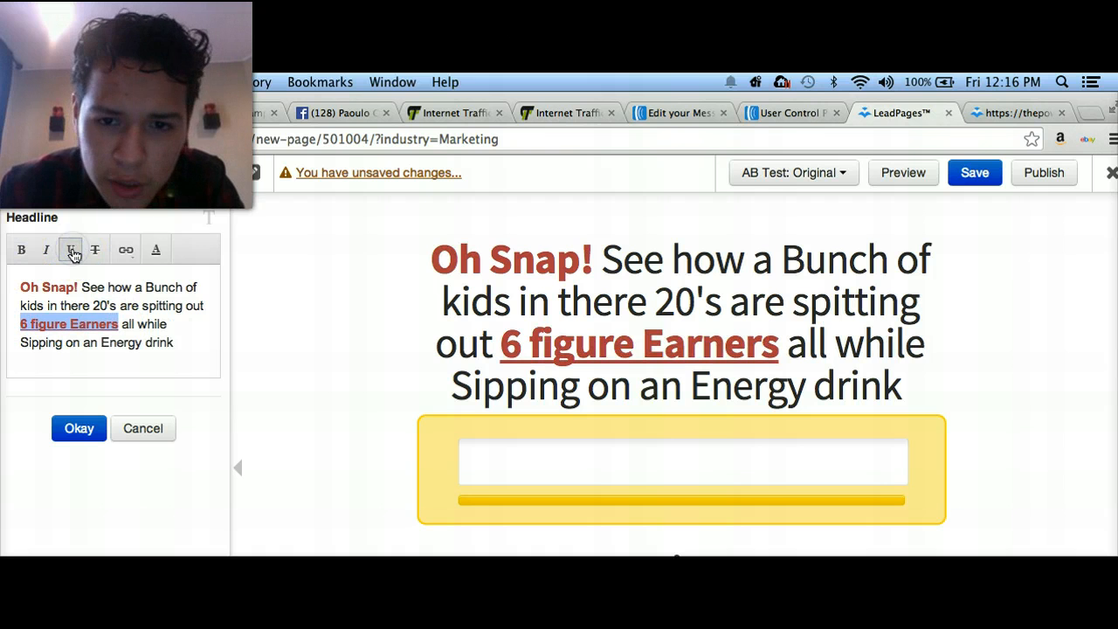
click(40, 250)
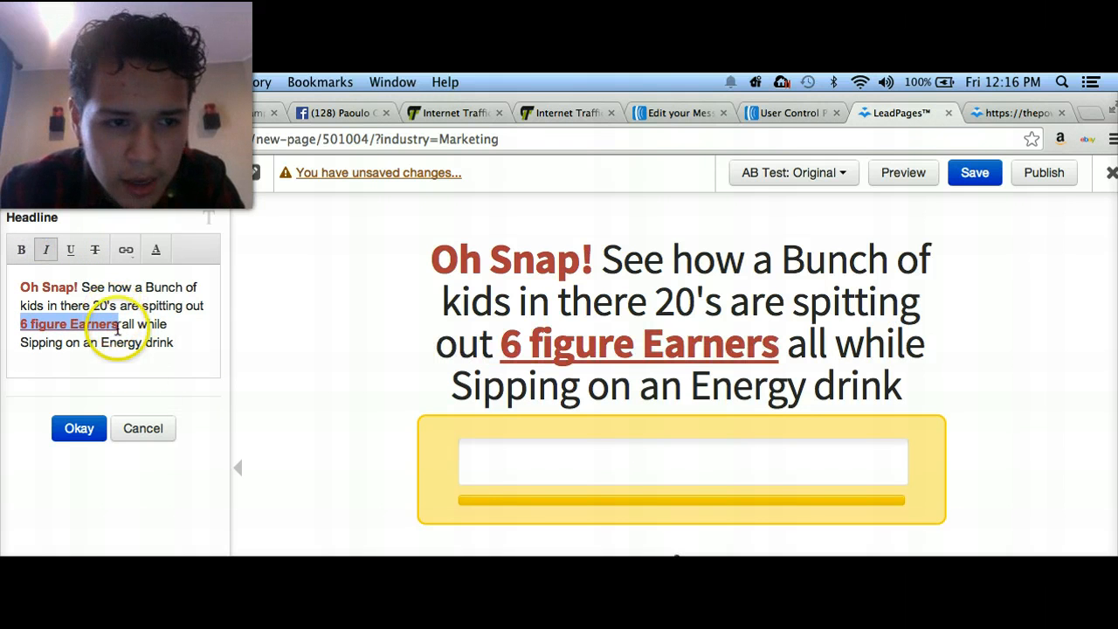
- Make the words "Energy drink" at the end of the headline bold
drag(102, 343, 179, 343)
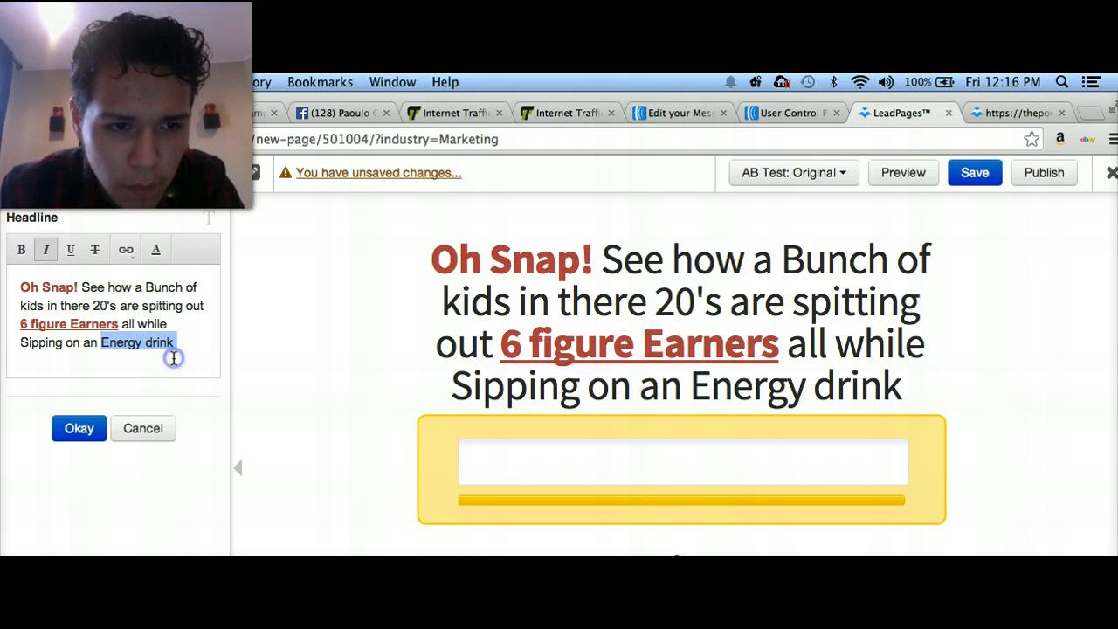
click(22, 250)
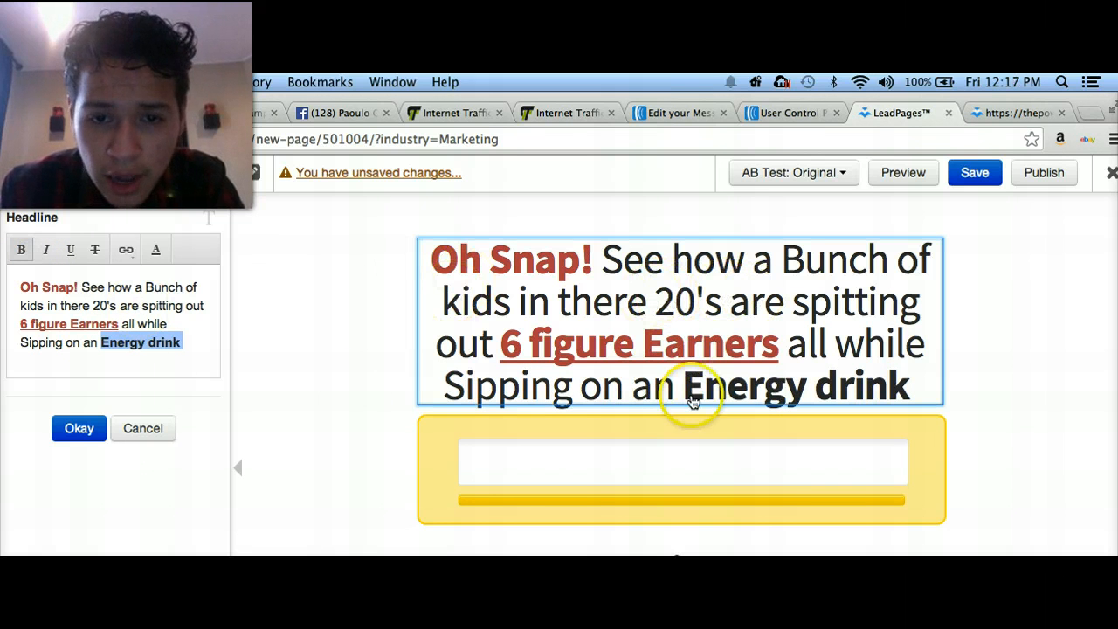
click(376, 236)
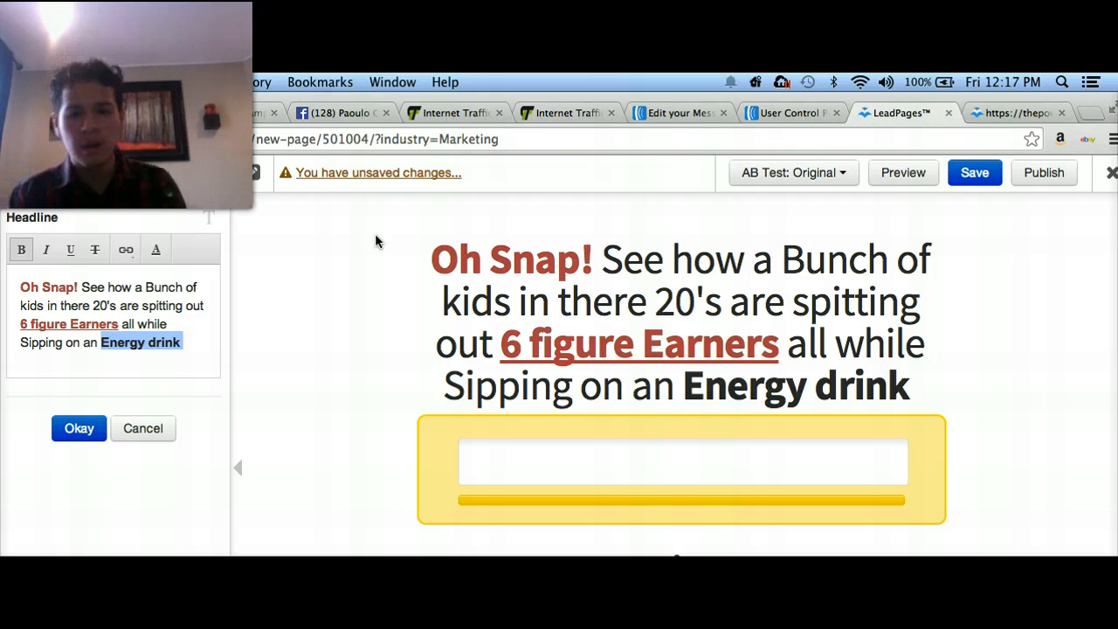
- Open the empty pre-headline above the main headline for editing and enter "See how this" in non-bold text
click(567, 229)
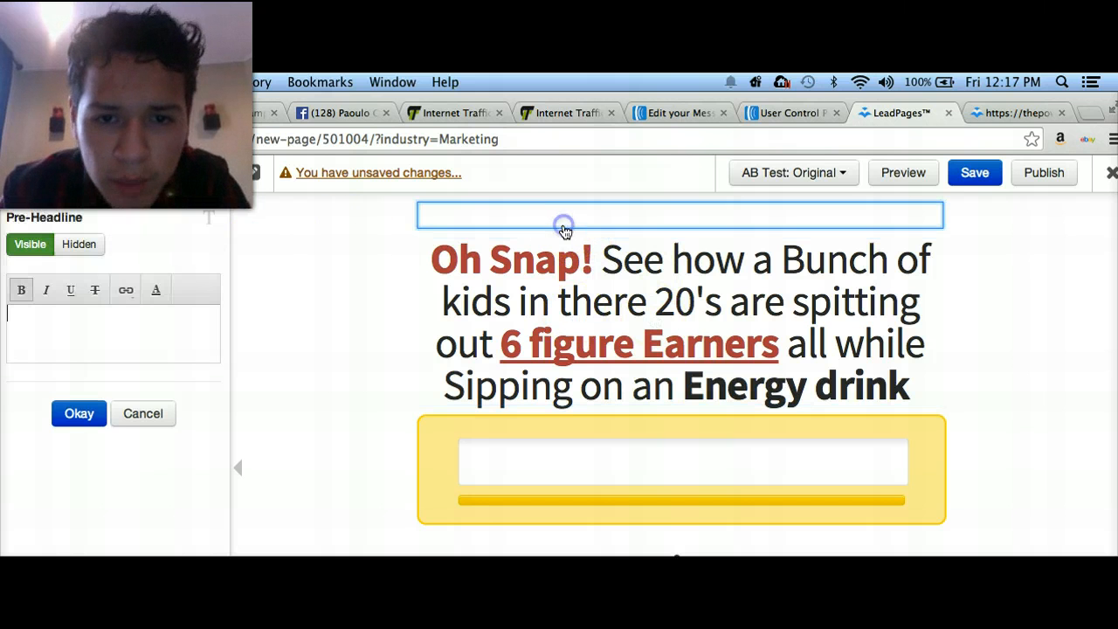
click(17, 293)
click(38, 320)
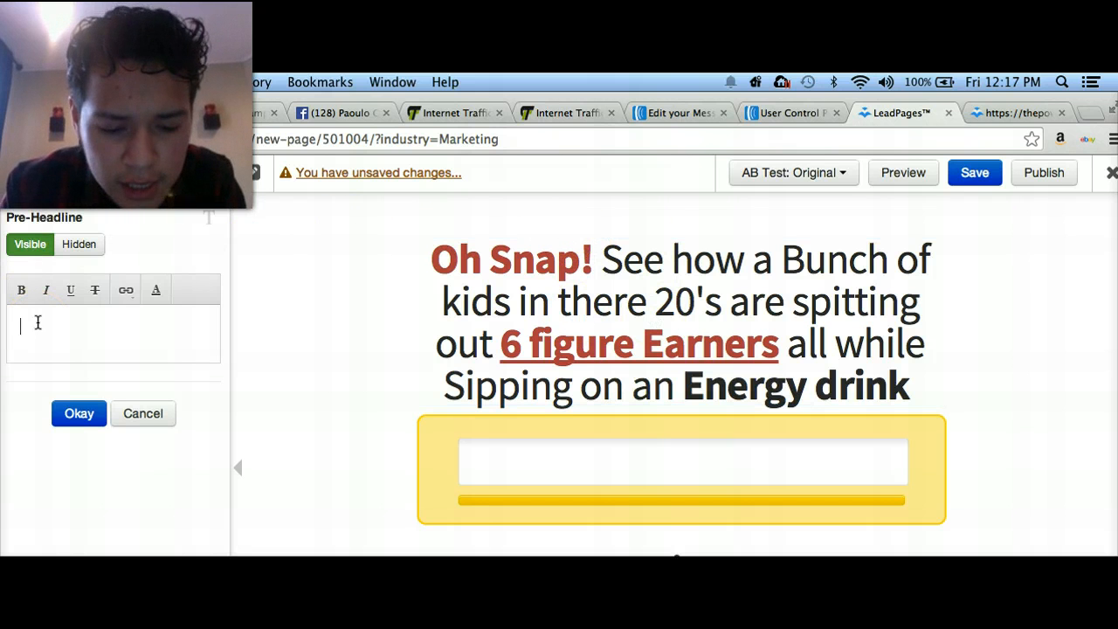
text(See how)
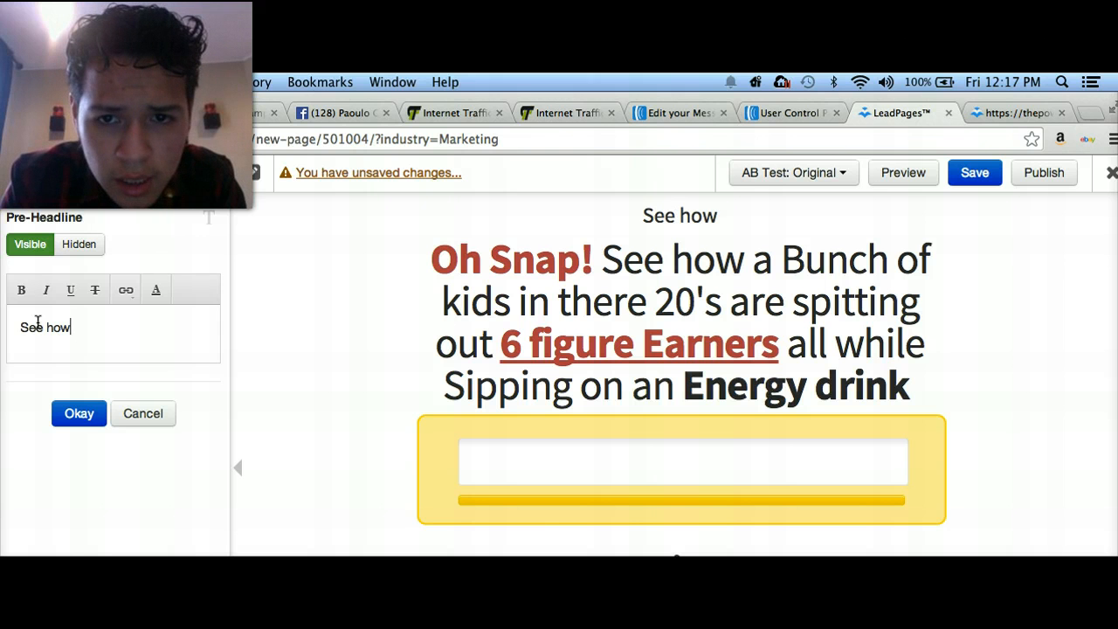
text( this)
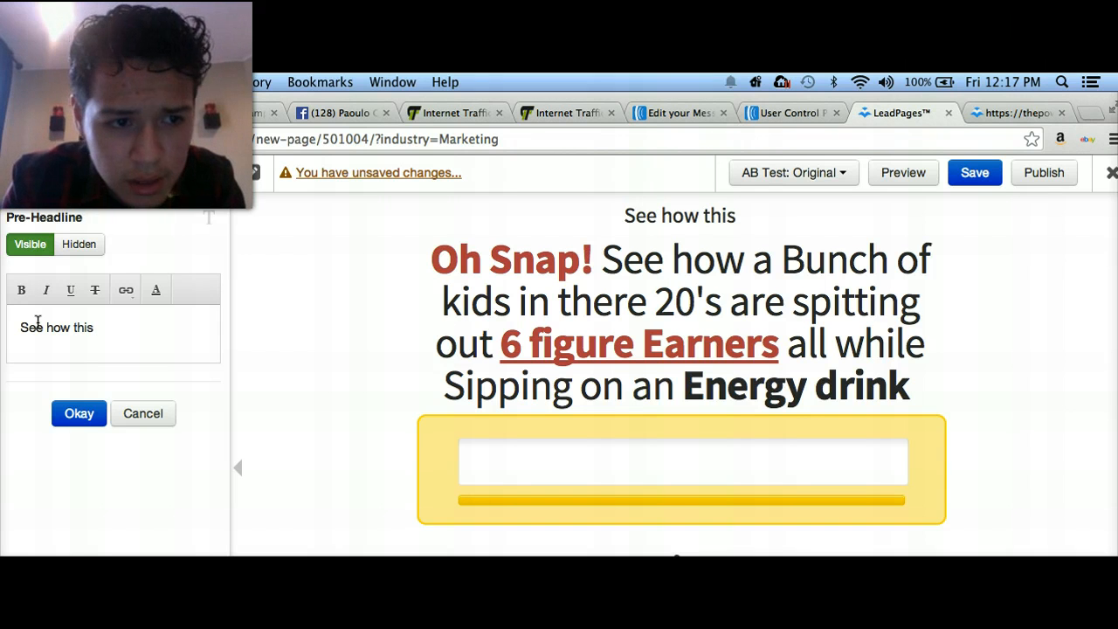
text( reveals)
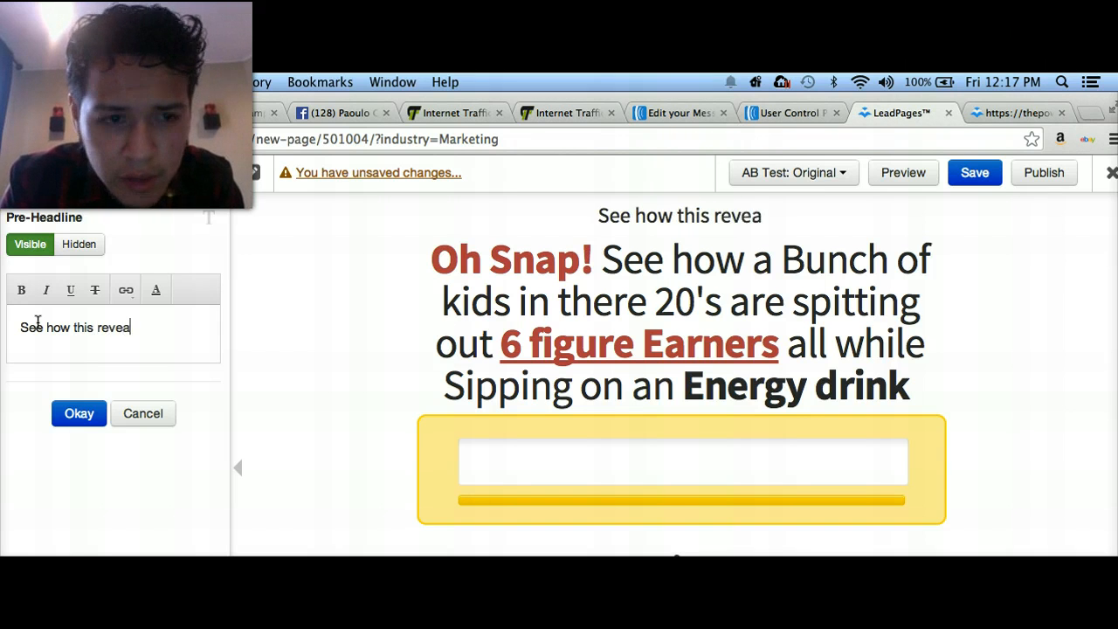
key(BackSpace)
key(BackSpace)
key(BackSpace)
key(BackSpace)
key(BackSpace)
key(BackSpace)
key(BackSpace)
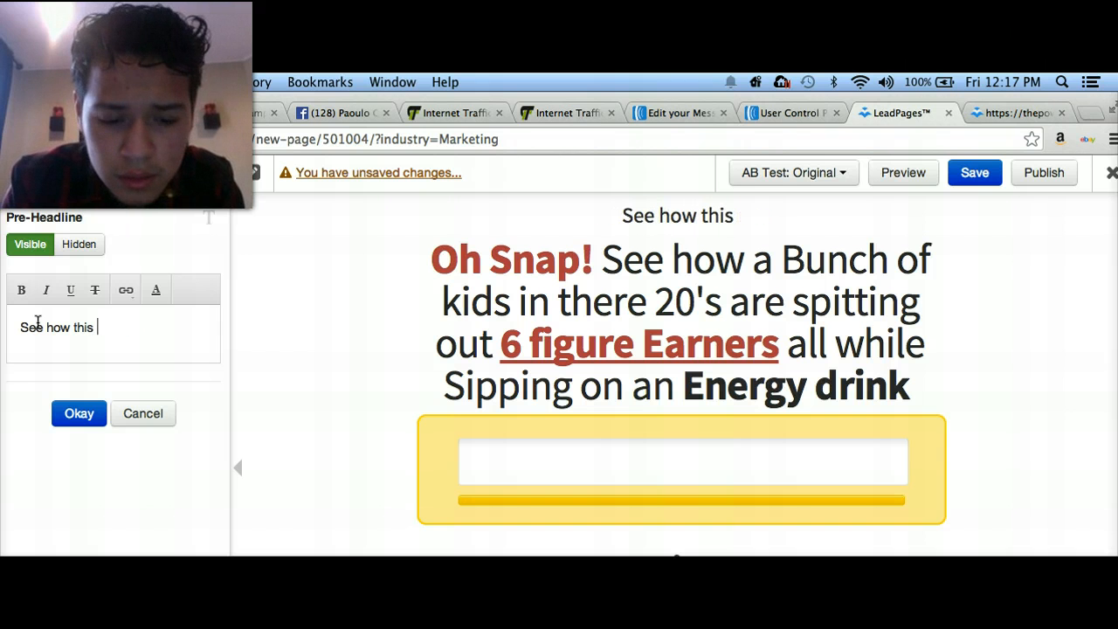
text(Reveals)
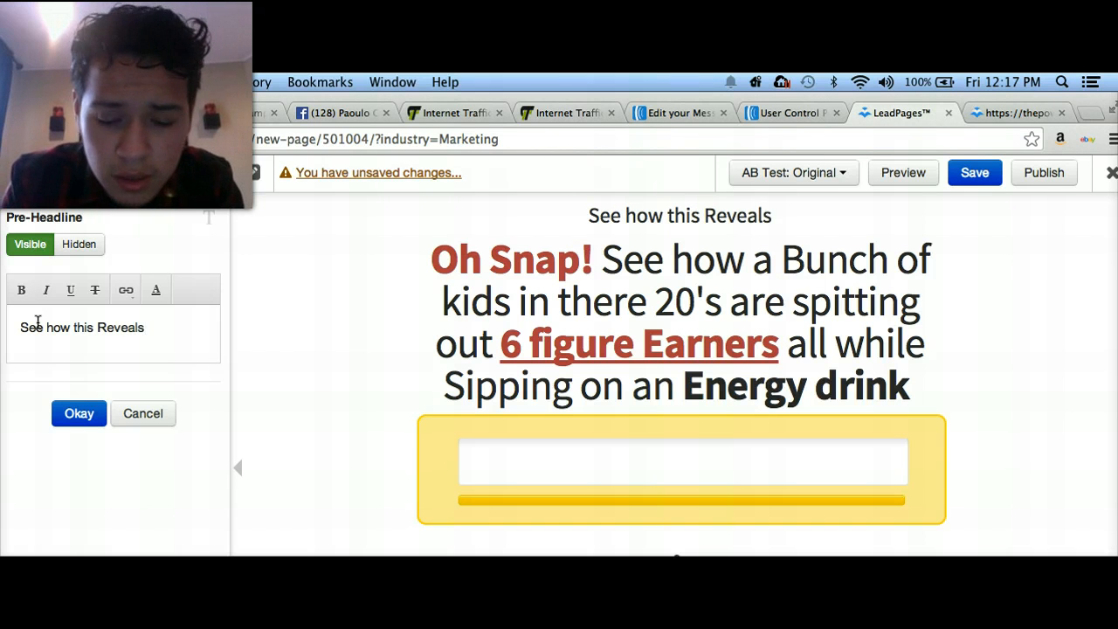
text( the)
key(BackSpace)
key(BackSpace)
key(BackSpace)
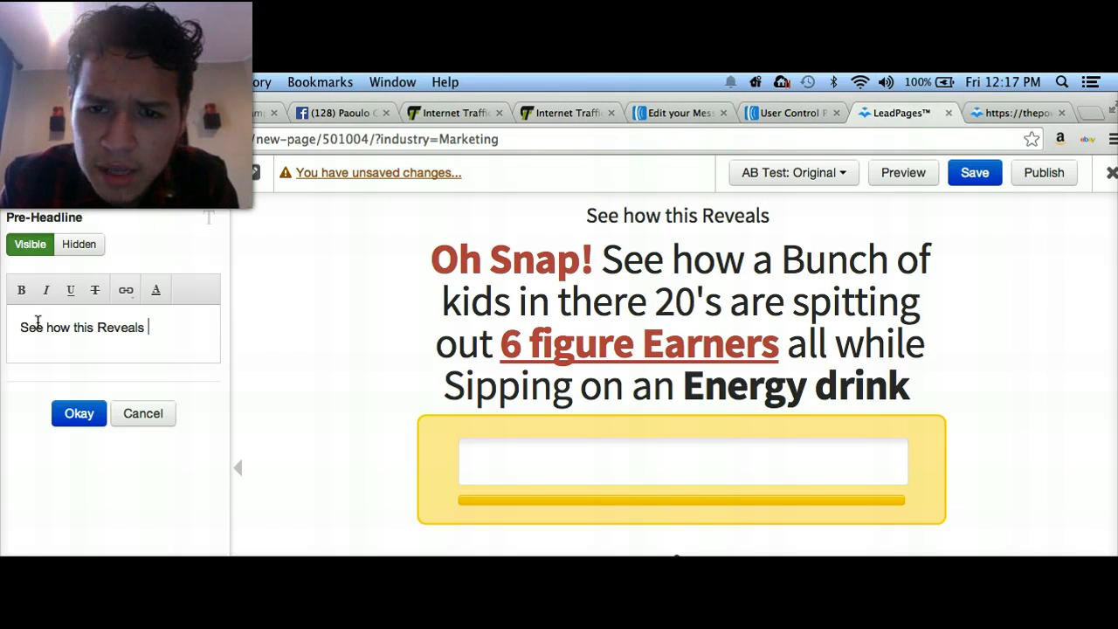
key(BackSpace)
key(BackSpace)
key(BackSpace)
key(BackSpace)
key(BackSpace)
key(BackSpace)
key(BackSpace)
key(BackSpace)
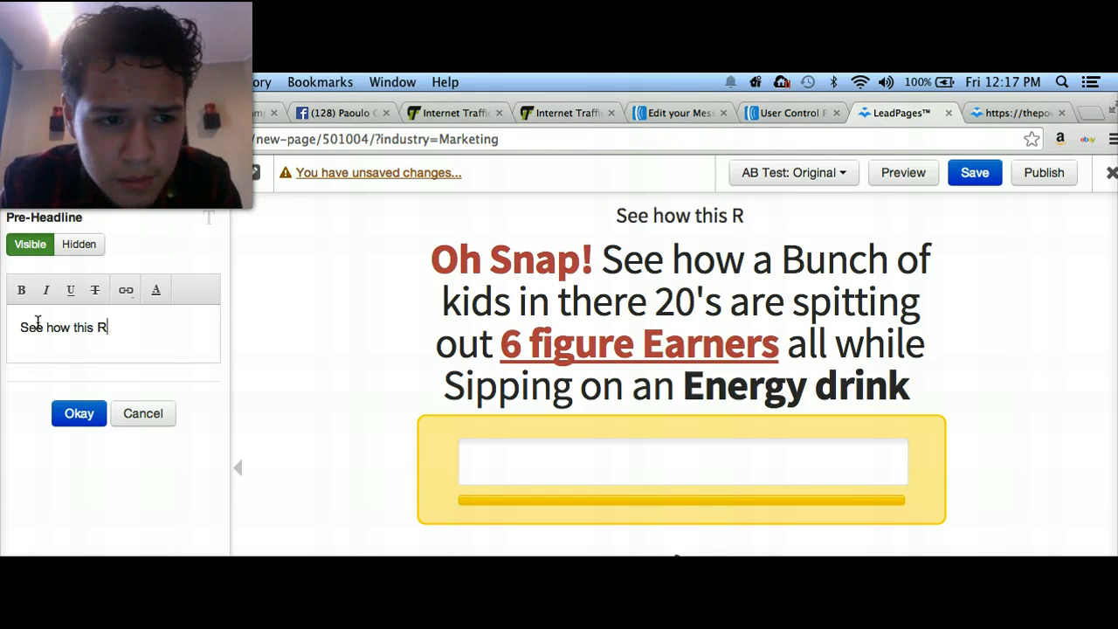
- Complete the pre-headline after "See how this" with "simple Energy Drink is changing lives....." and apply it
text(simple)
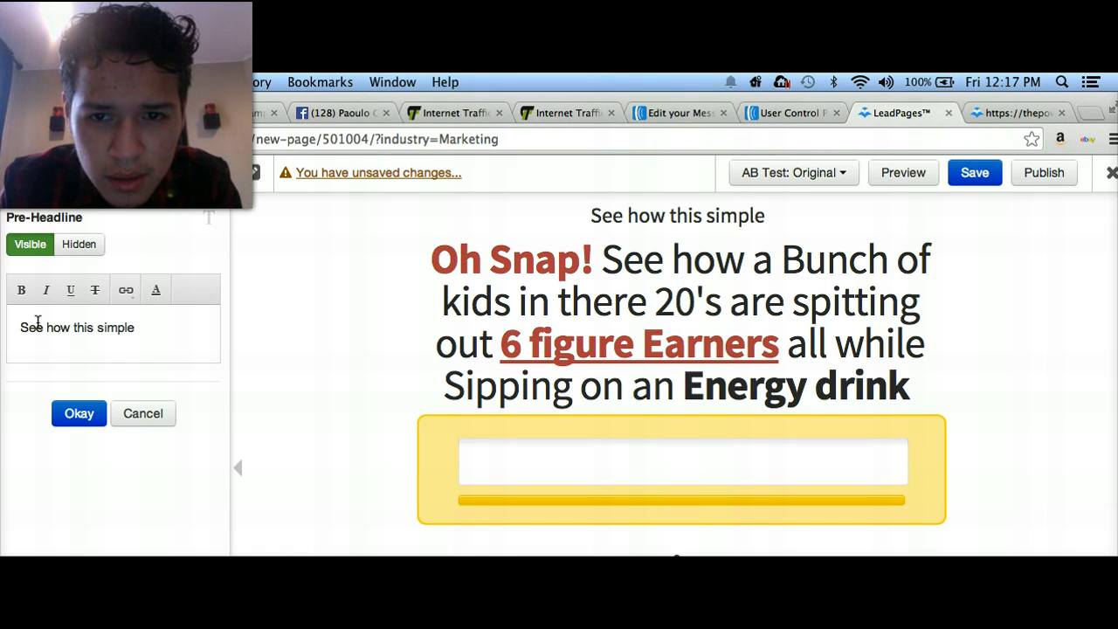
text(En)
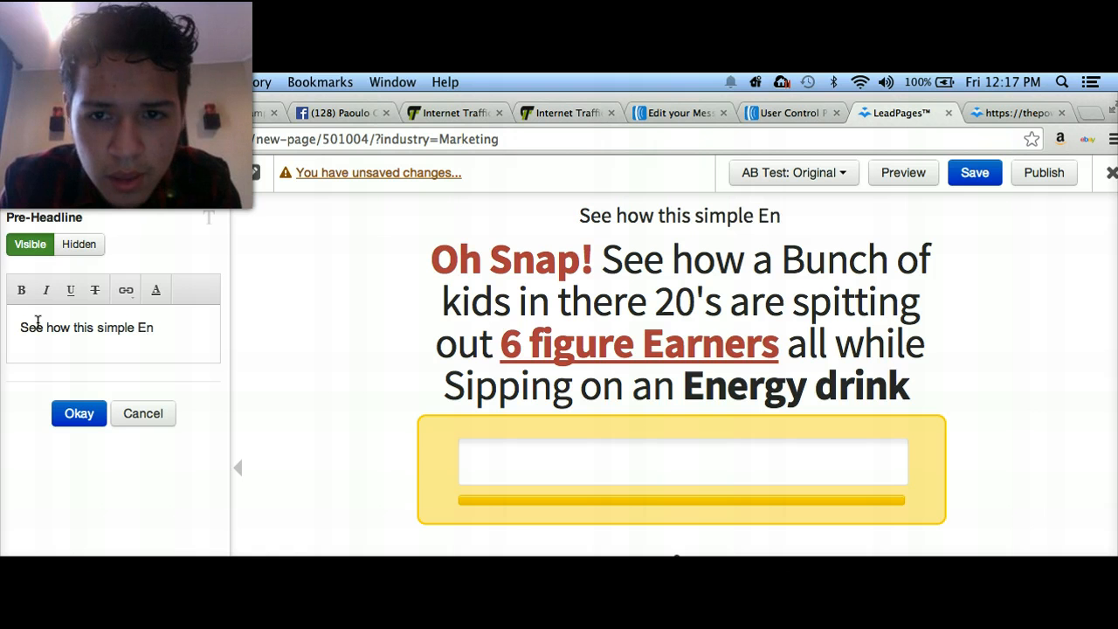
text(ergy)
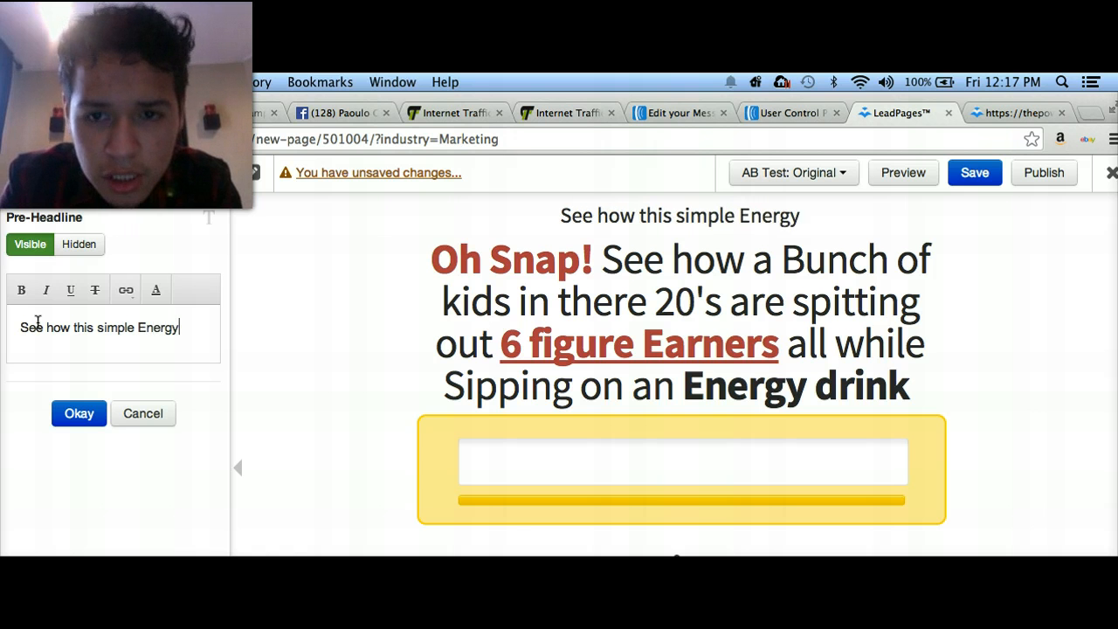
text( Drink)
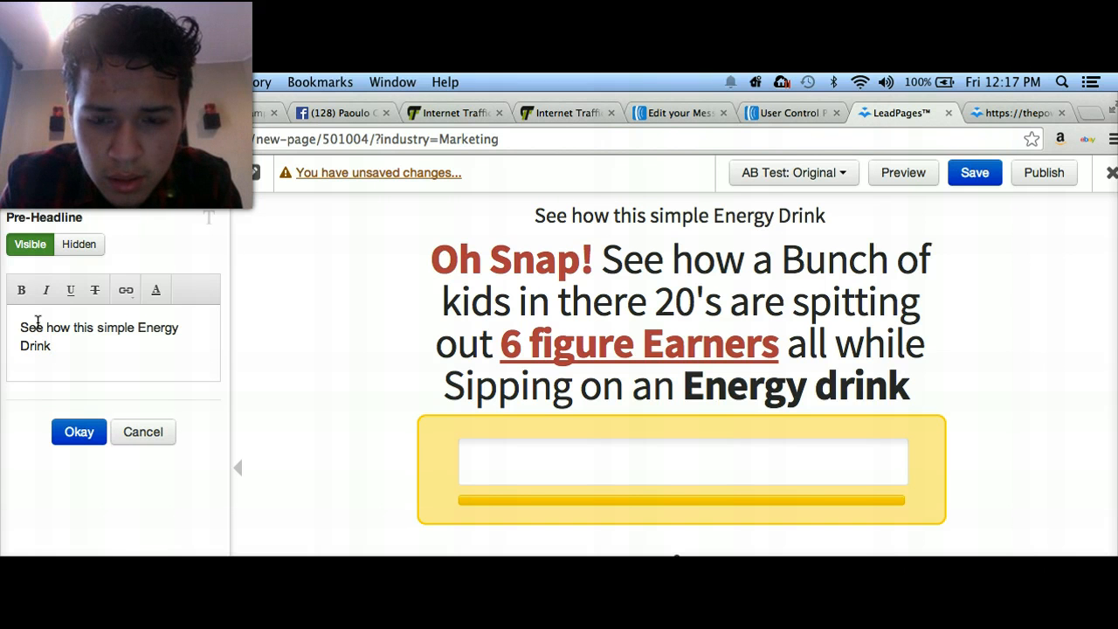
text(is c)
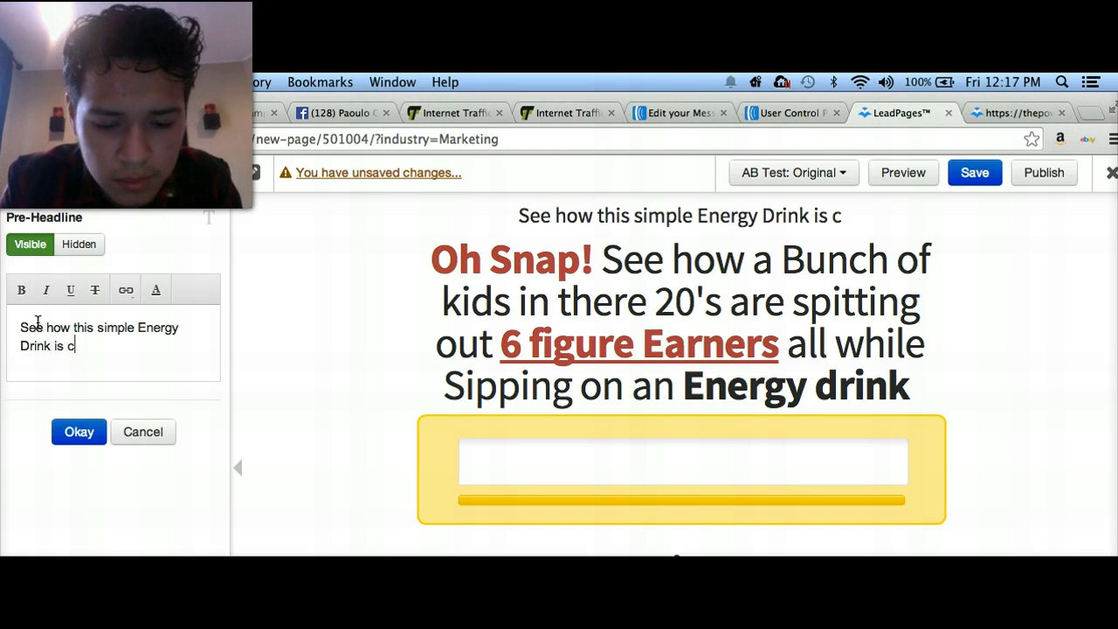
text(hanging lives)
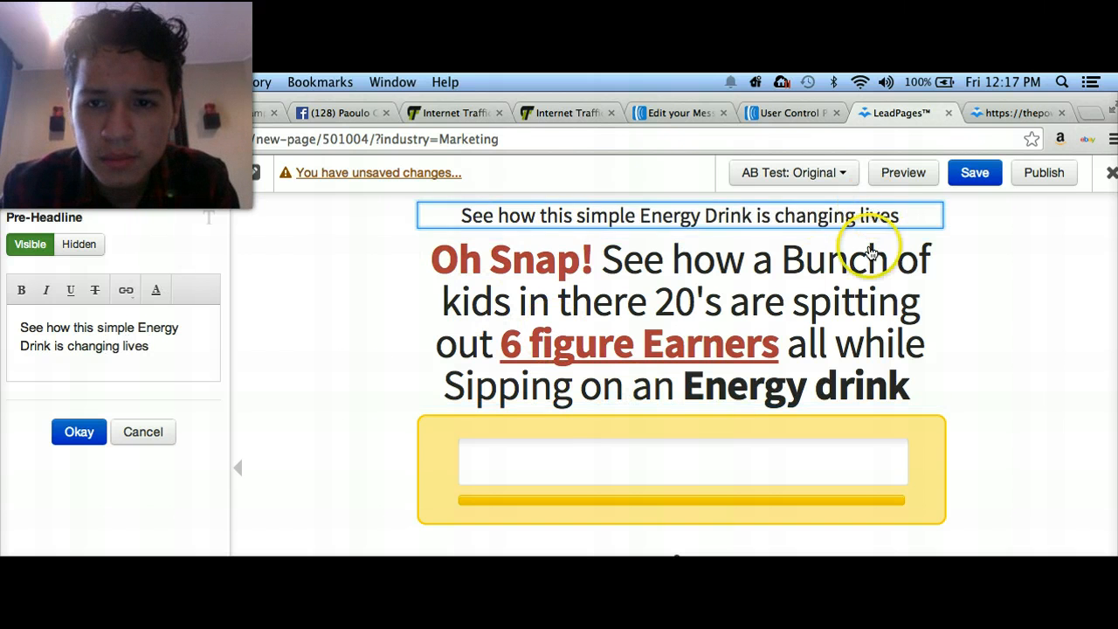
text(.....)
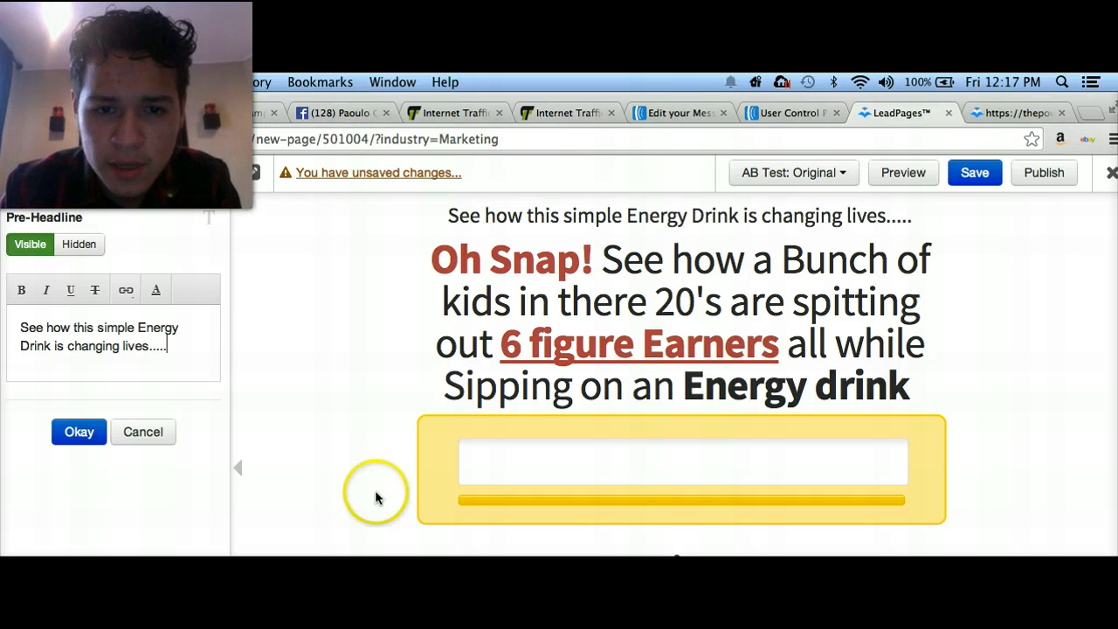
click(79, 432)
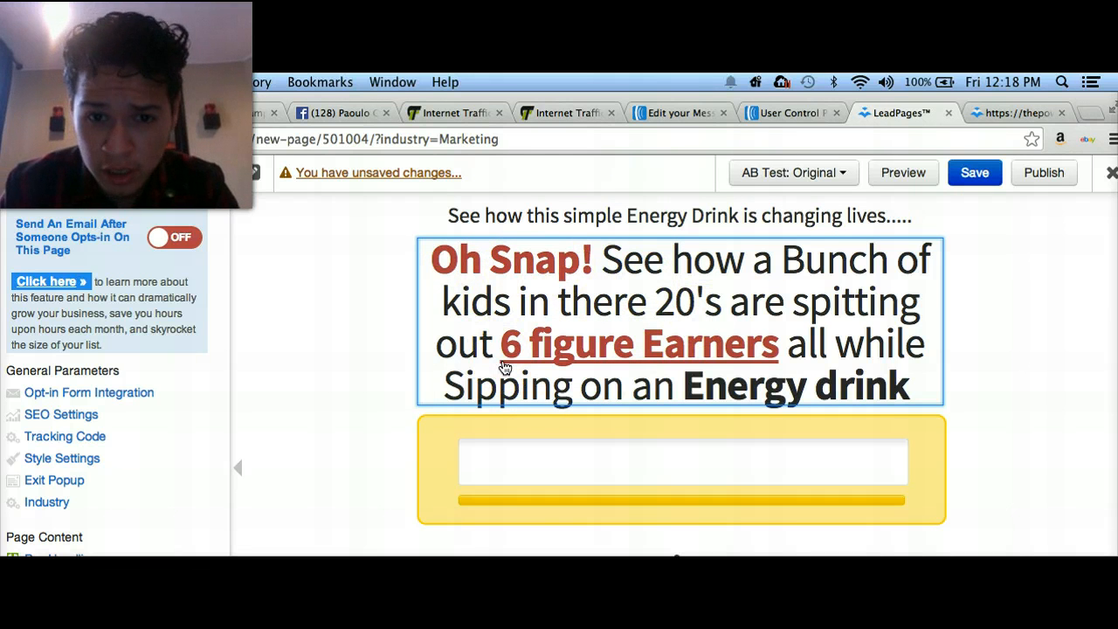
- Set the opt-in email field's placeholder to "Enter Your Best Email Address Here" and apply it
click(429, 495)
click(514, 454)
click(523, 498)
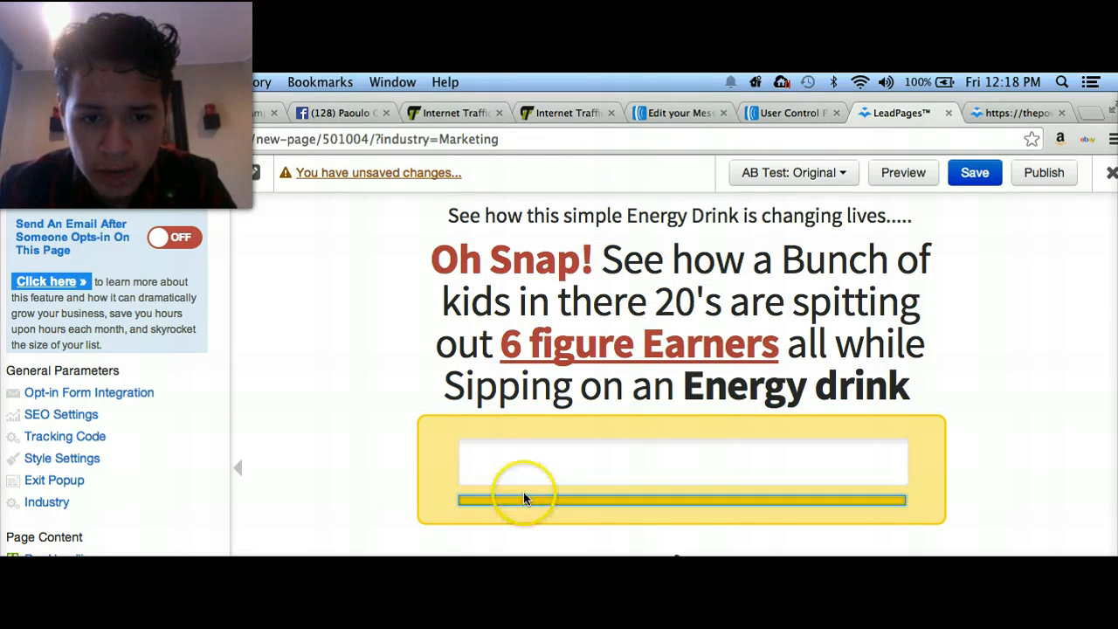
click(549, 474)
click(68, 265)
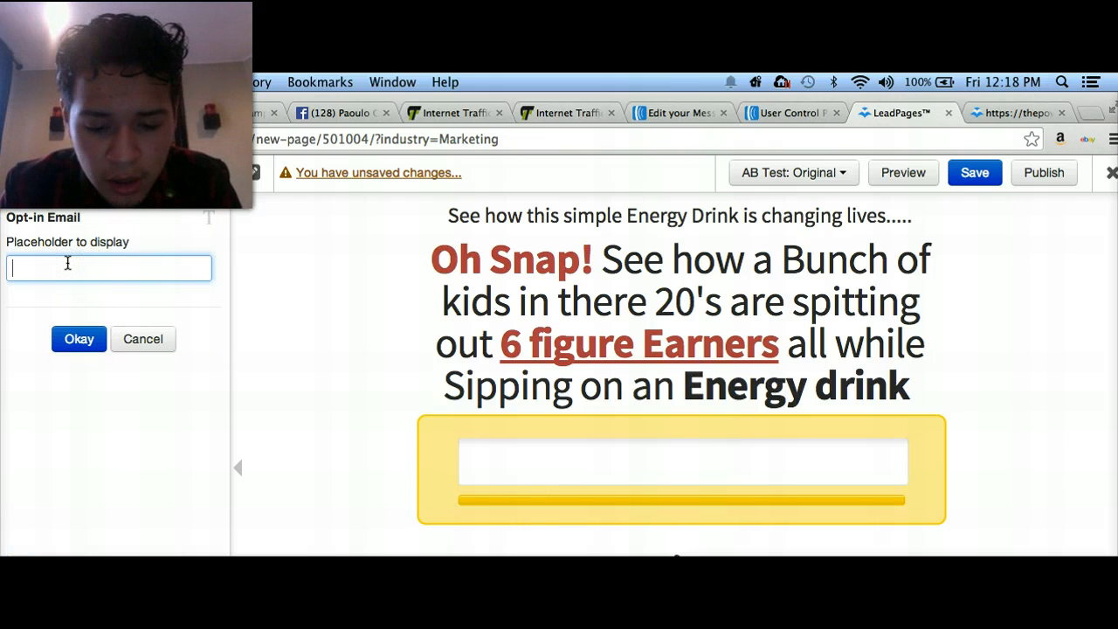
text(Enter Y)
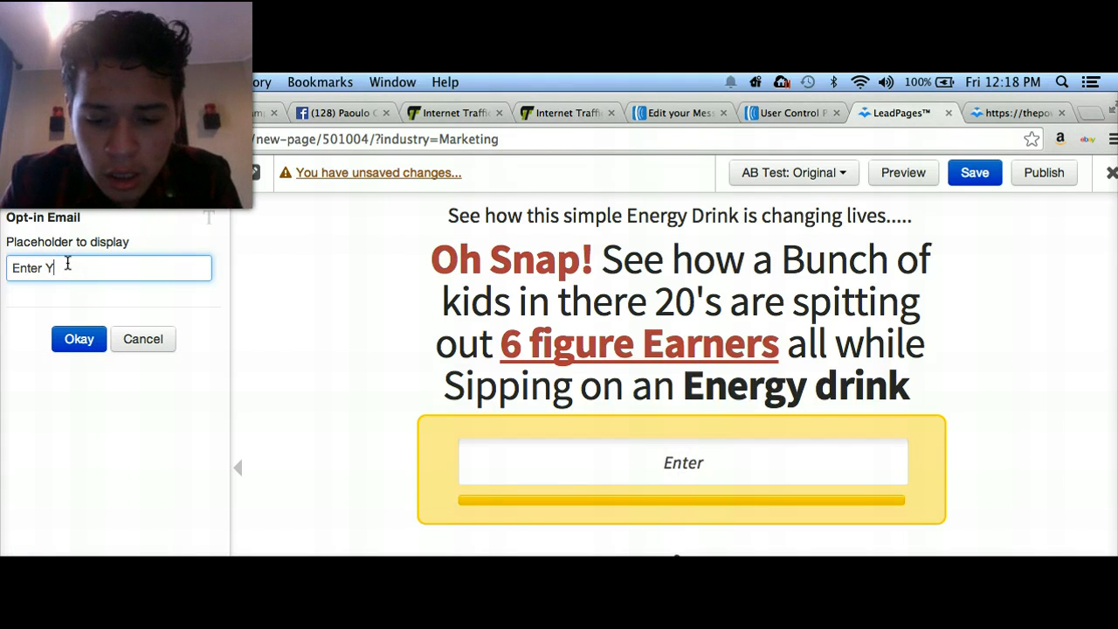
text(our Best Emai)
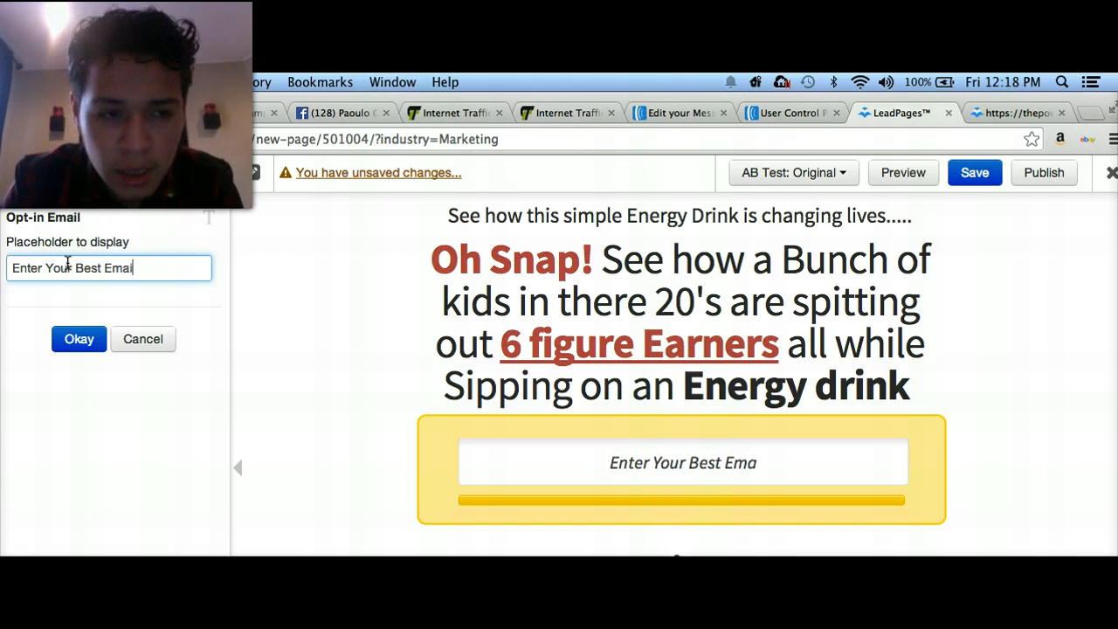
text(l Address )
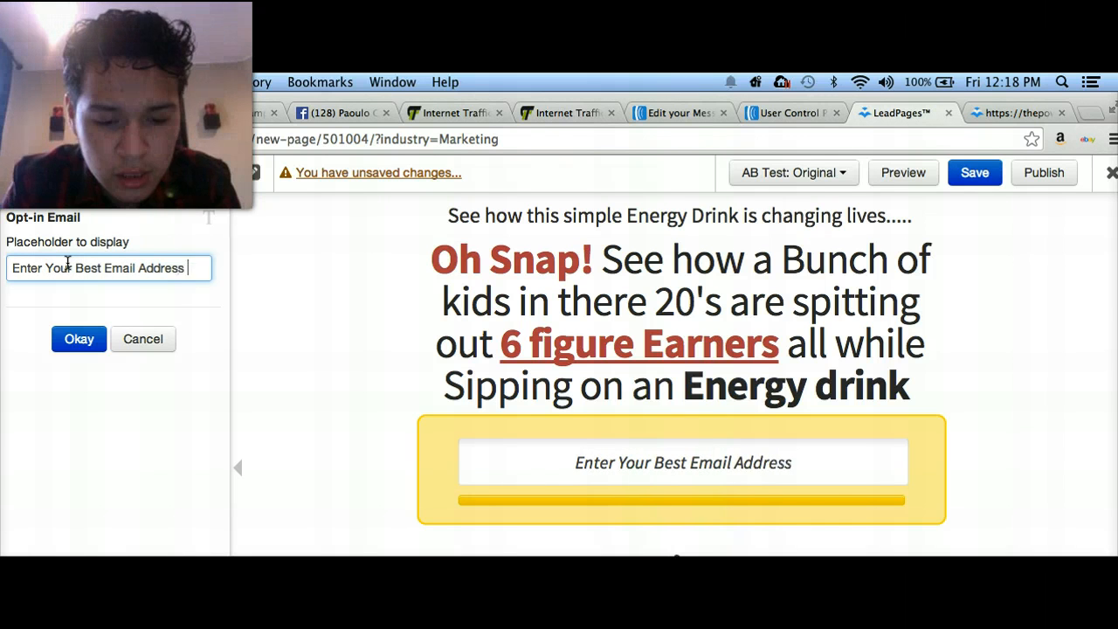
text(here)
key(BackSpace)
key(BackSpace)
key(BackSpace)
key(BackSpace)
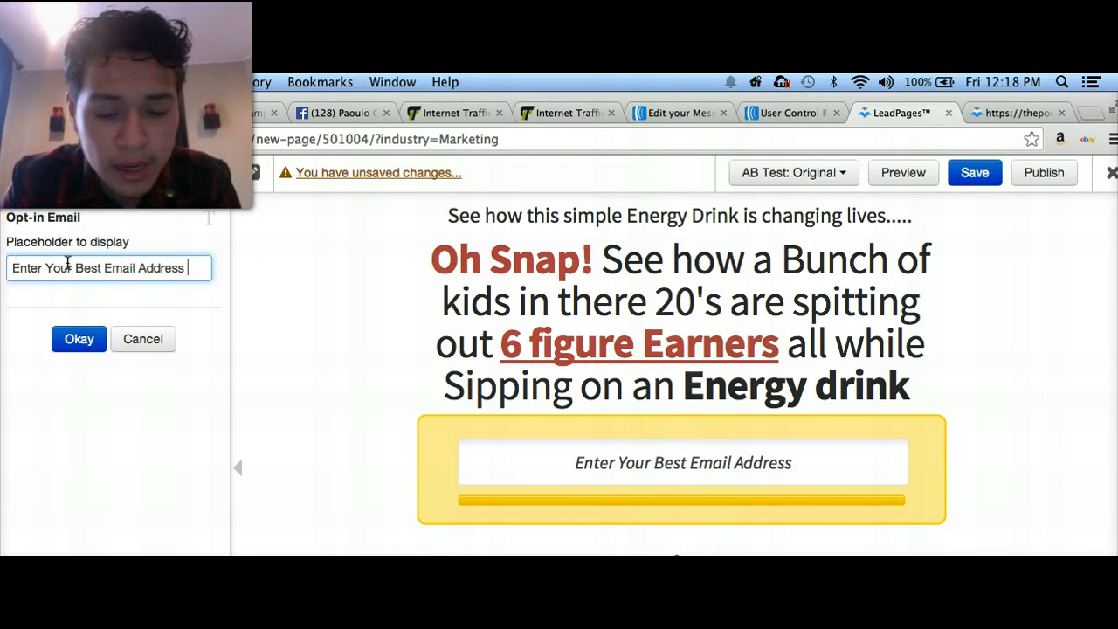
text(Here)
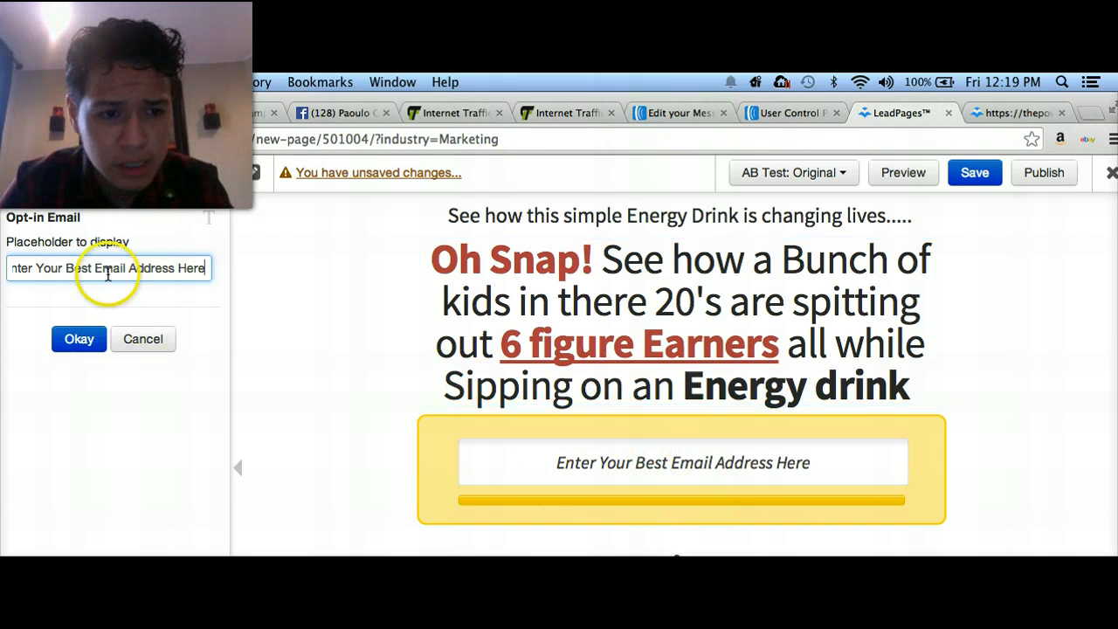
click(79, 339)
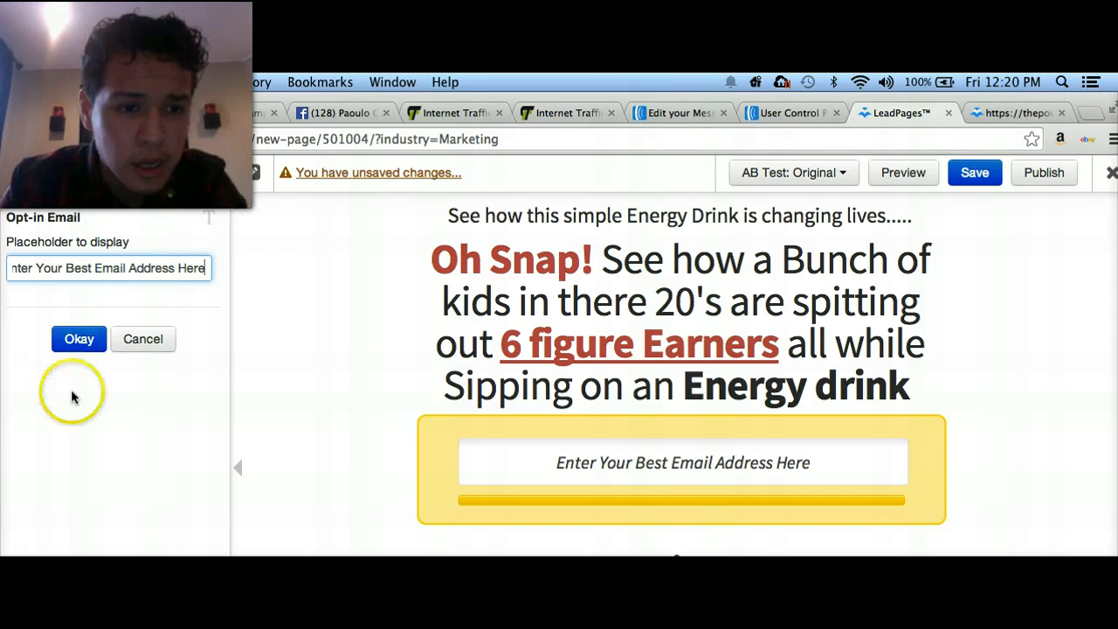
click(87, 341)
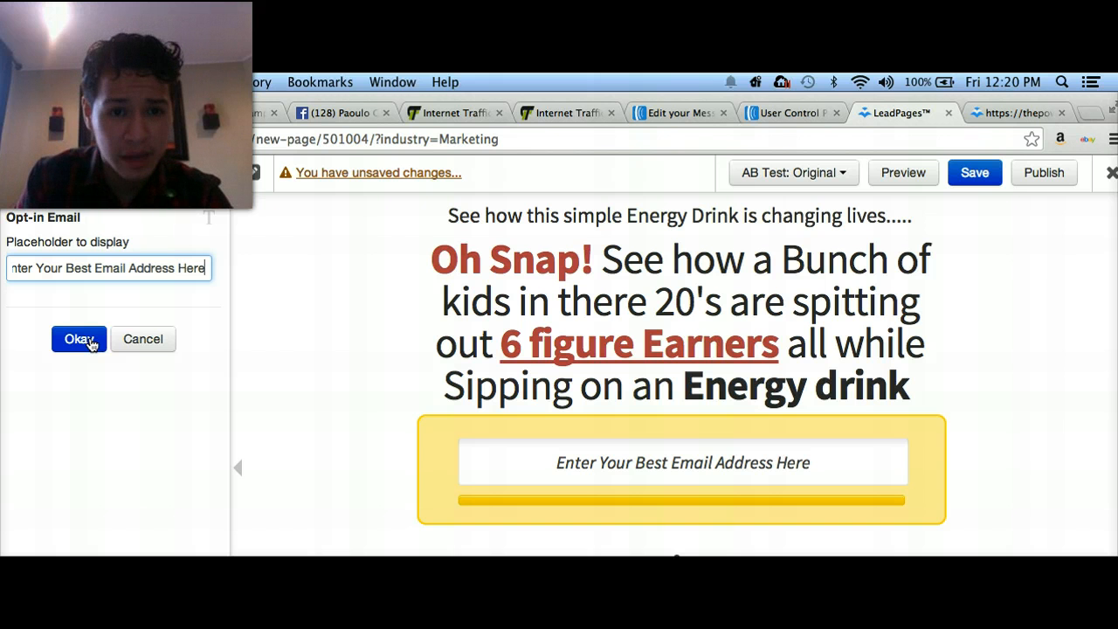
click(79, 339)
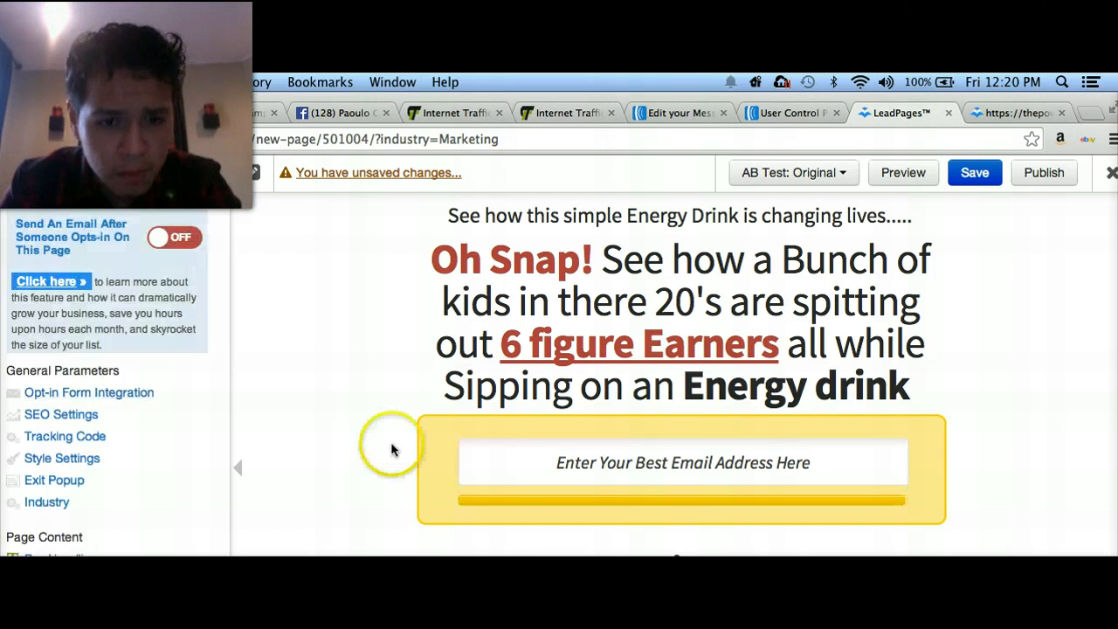
- Label the empty submit button below the email field "Send Me Info Here" and apply it
click(579, 501)
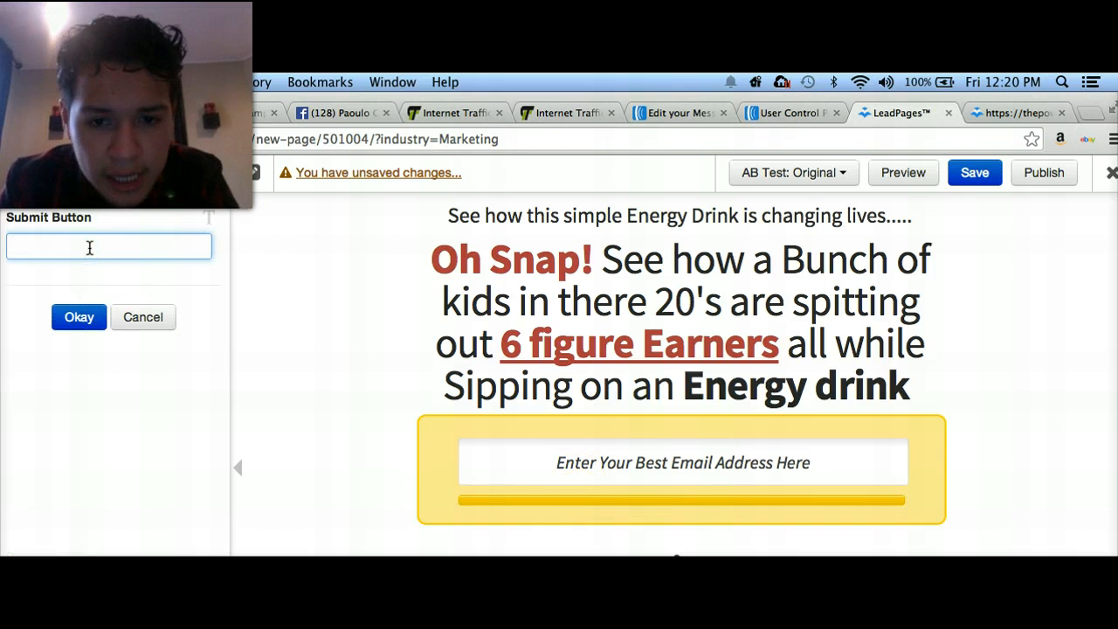
text(Send )
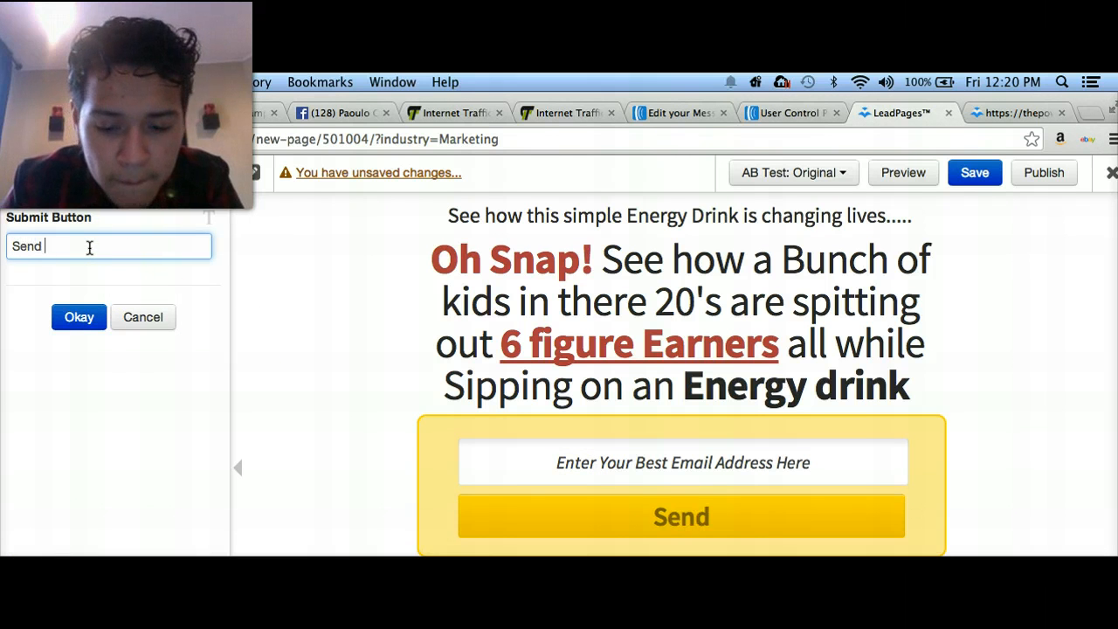
text(Me Info Here)
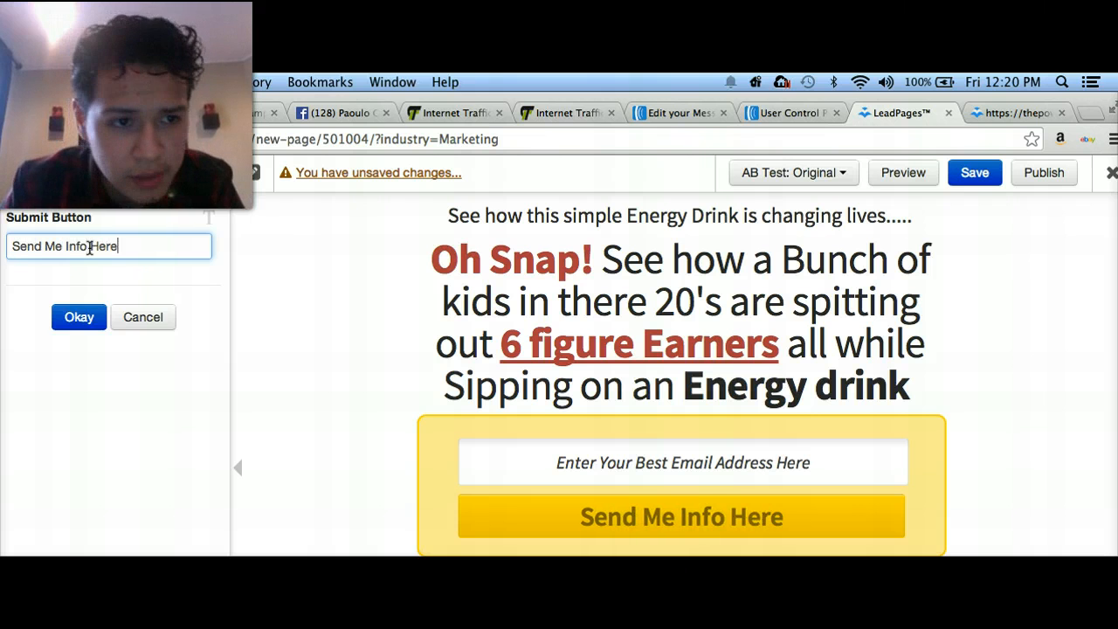
click(78, 317)
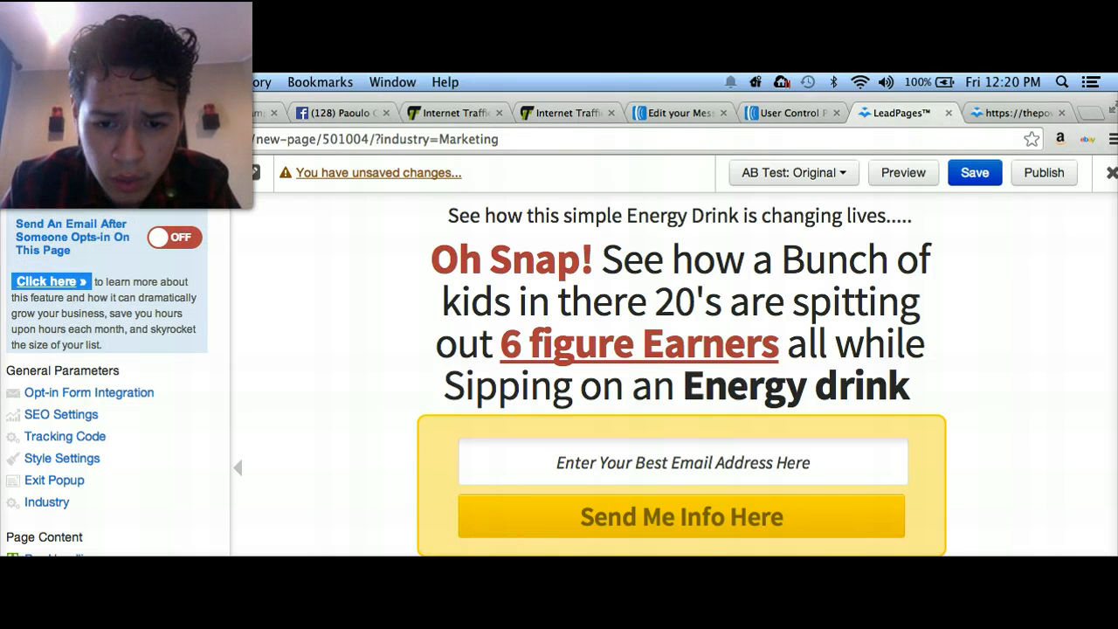
click(463, 577)
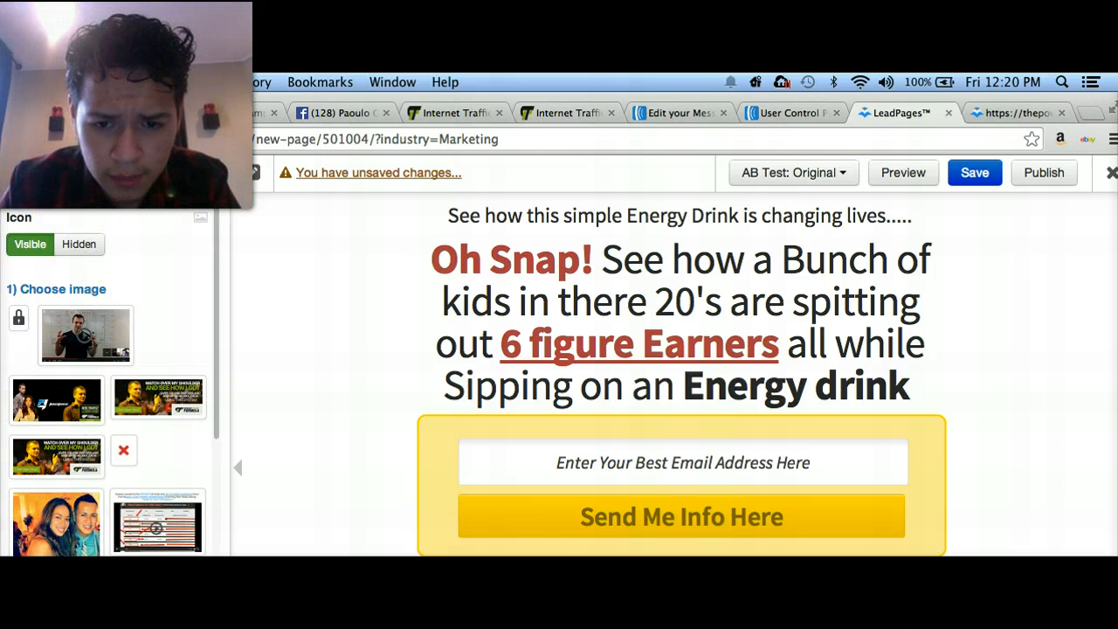
scroll(120, 457, down, 10)
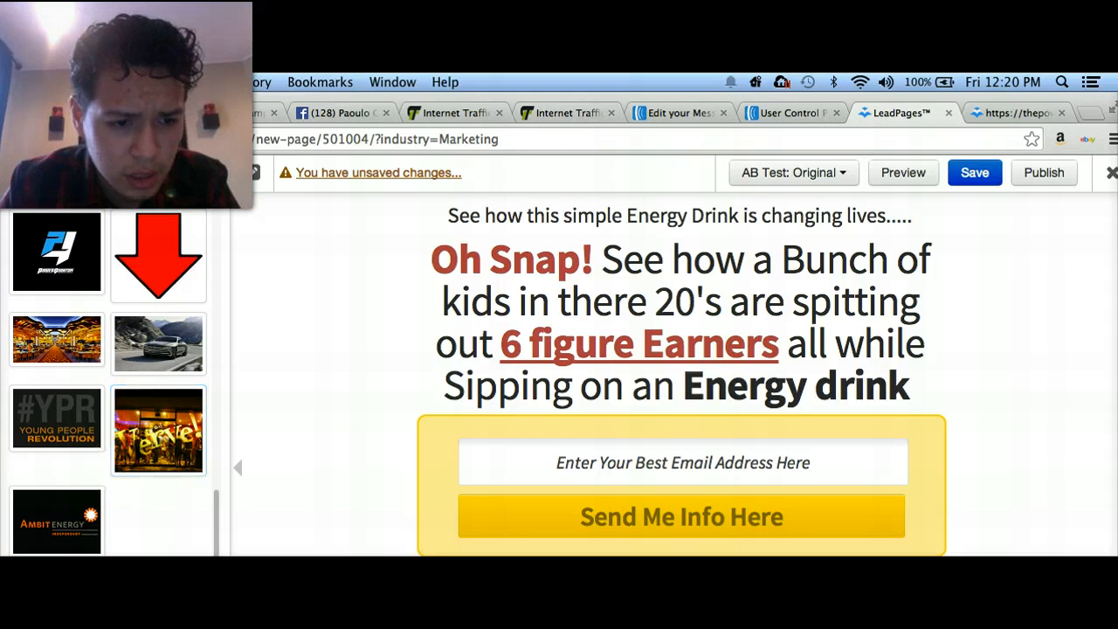
click(917, 510)
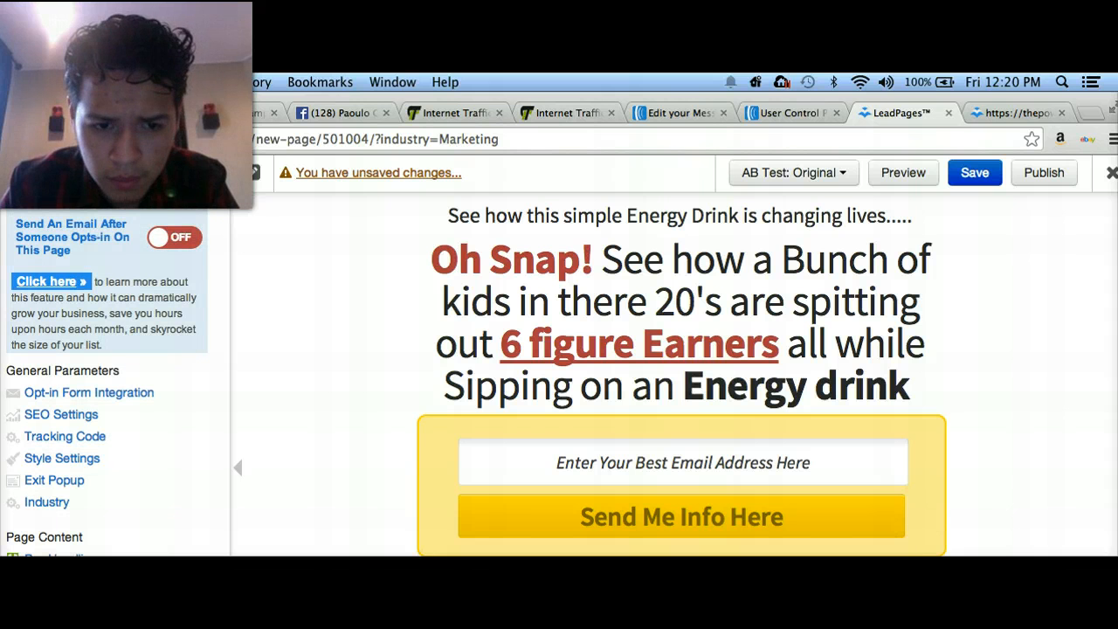
click(685, 511)
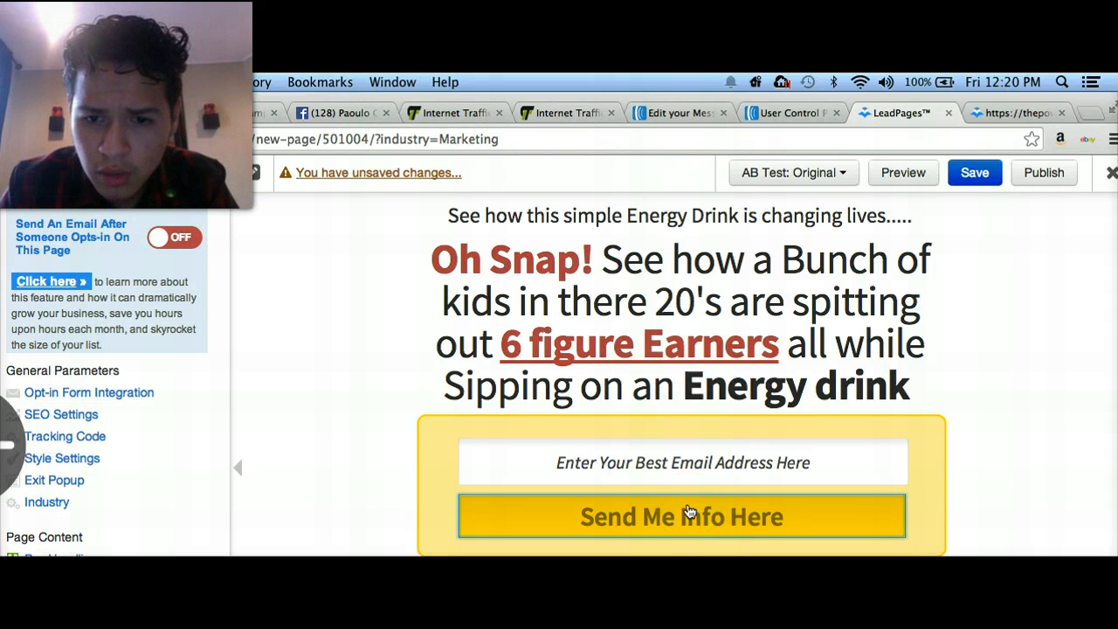
click(704, 263)
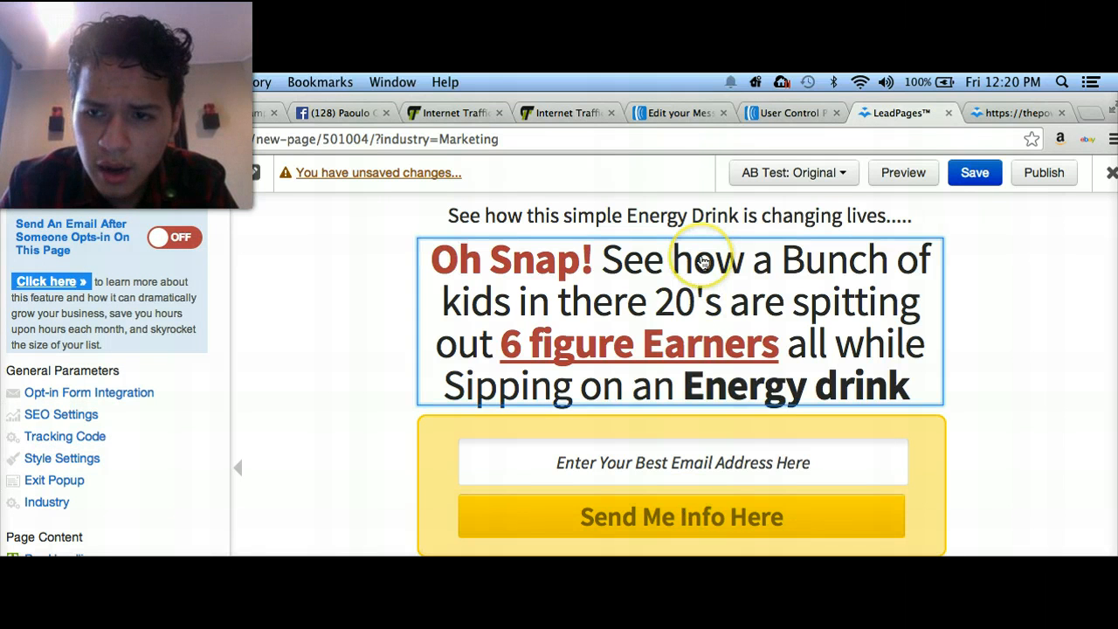
click(365, 392)
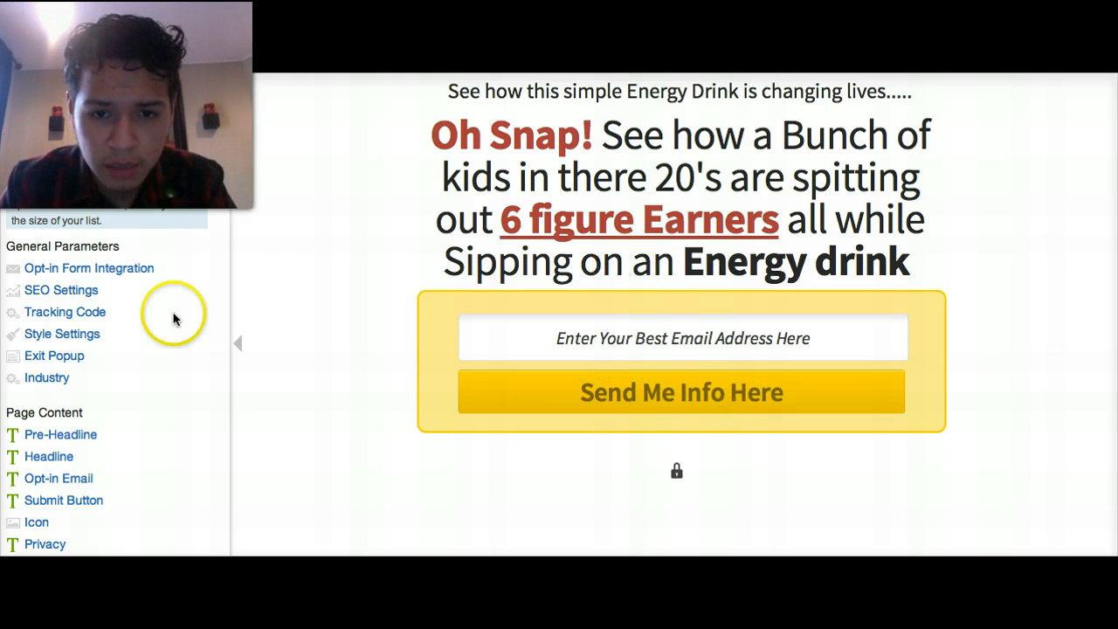
click(700, 473)
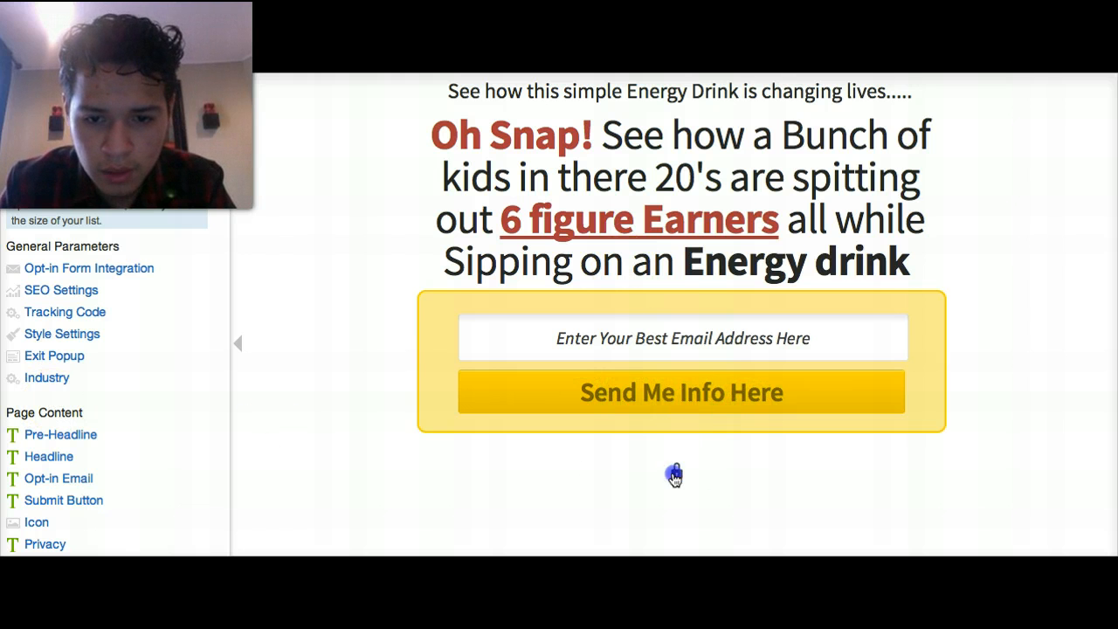
click(674, 474)
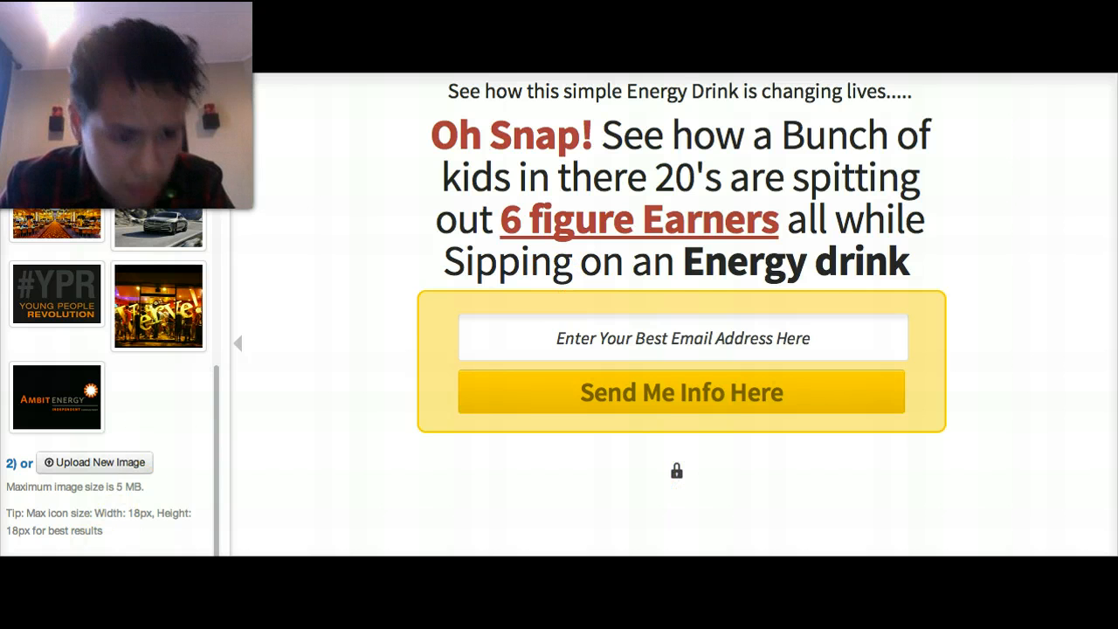
click(87, 572)
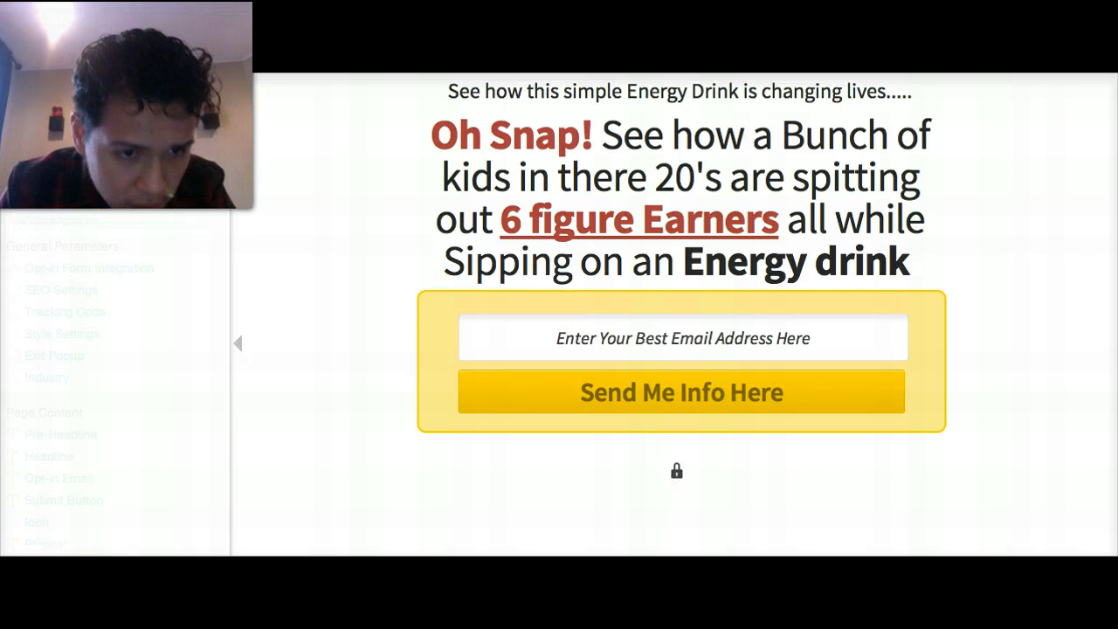
click(42, 525)
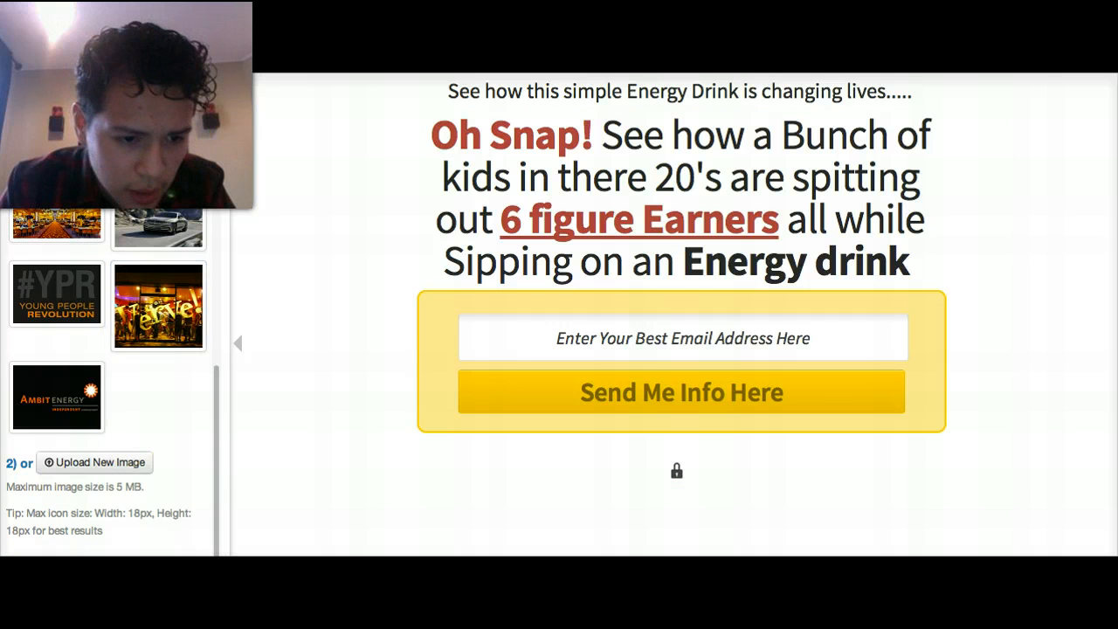
click(35, 105)
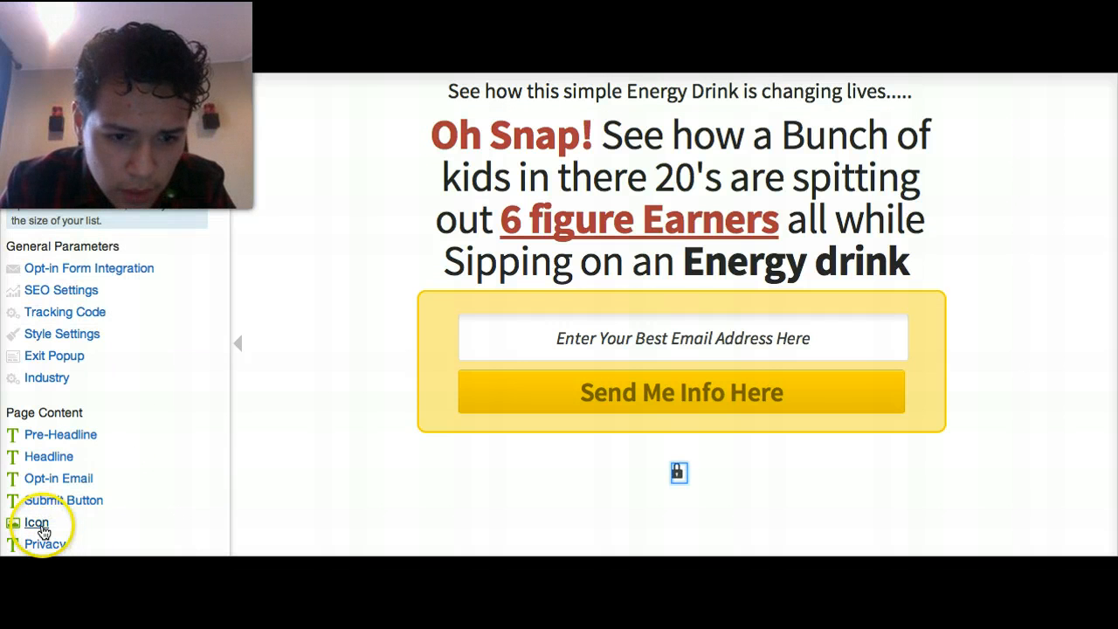
- Write "The information will be sent to the email Address above." as the privacy text beside the lock icon
click(38, 537)
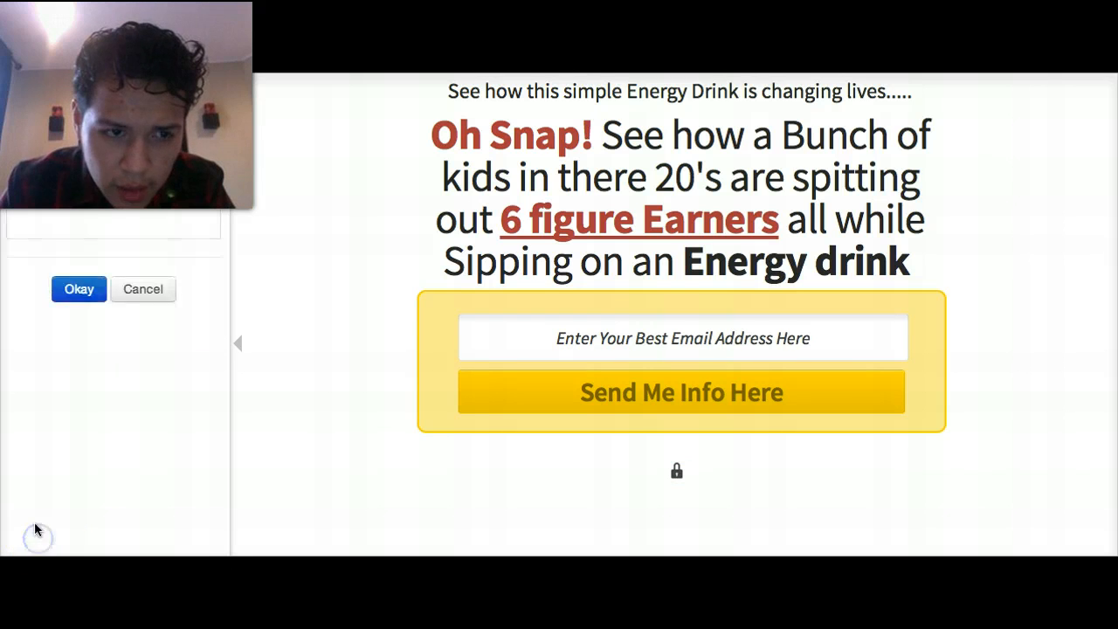
click(93, 211)
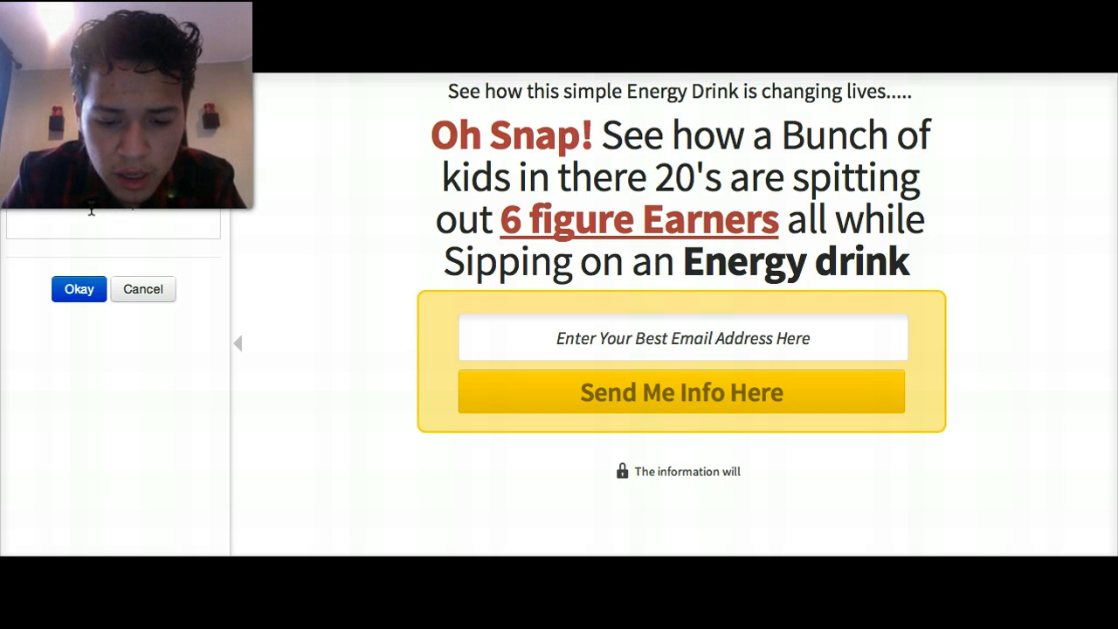
text(be sent to)
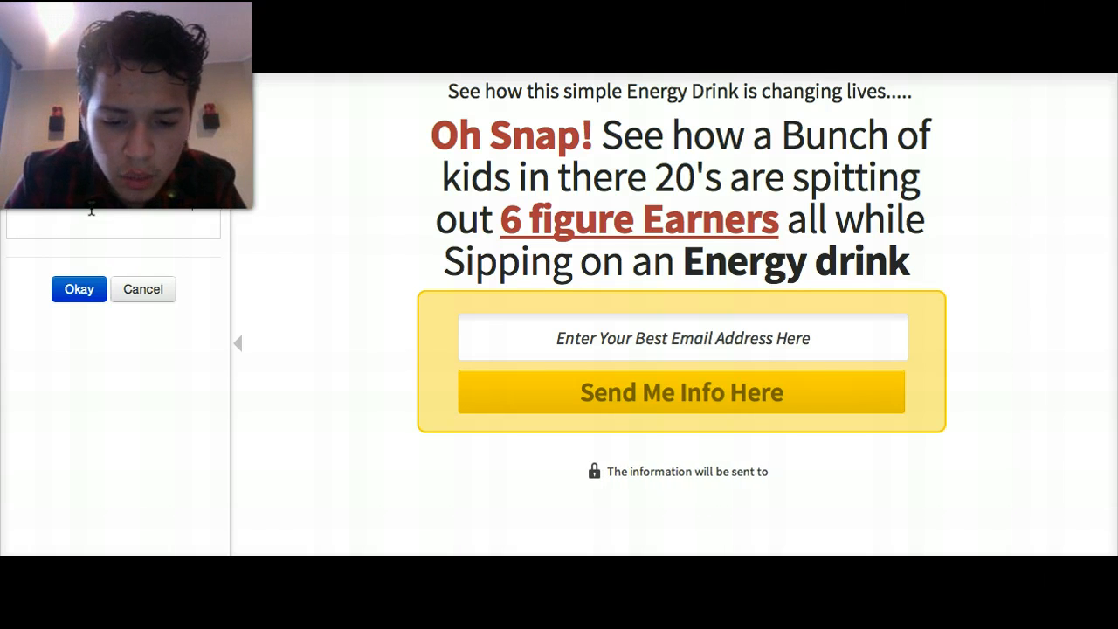
text( the emai)
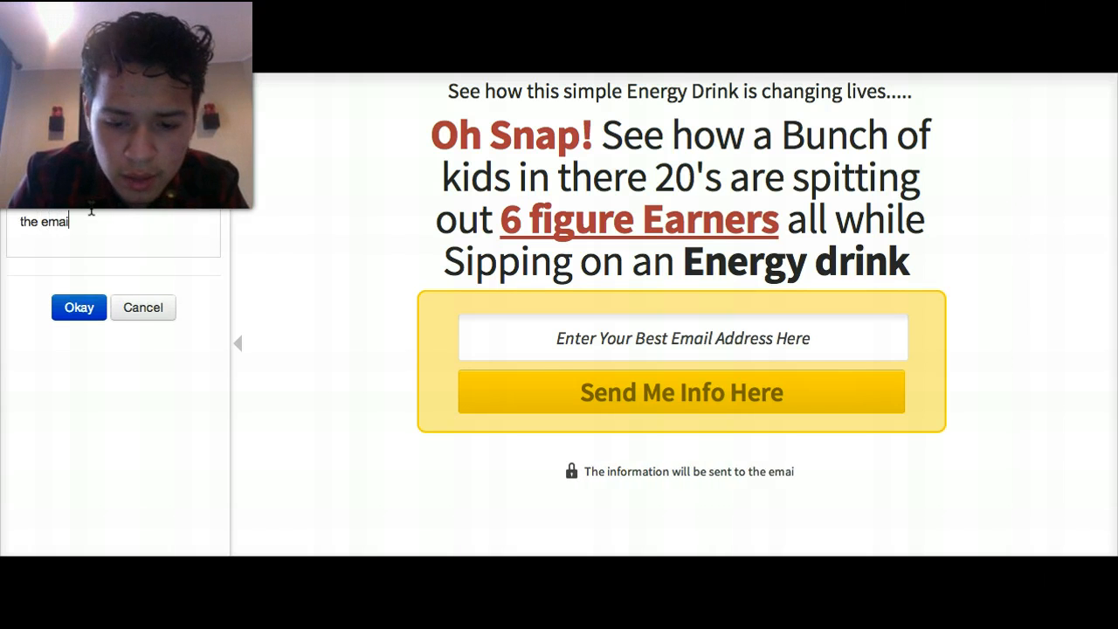
text(l Address)
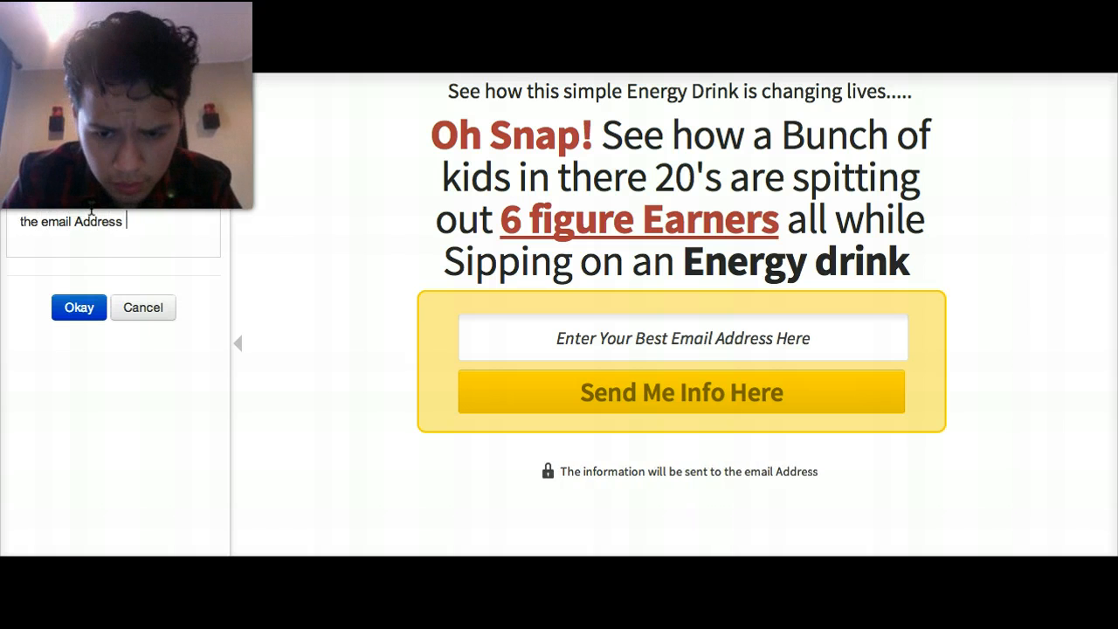
key(BackSpace)
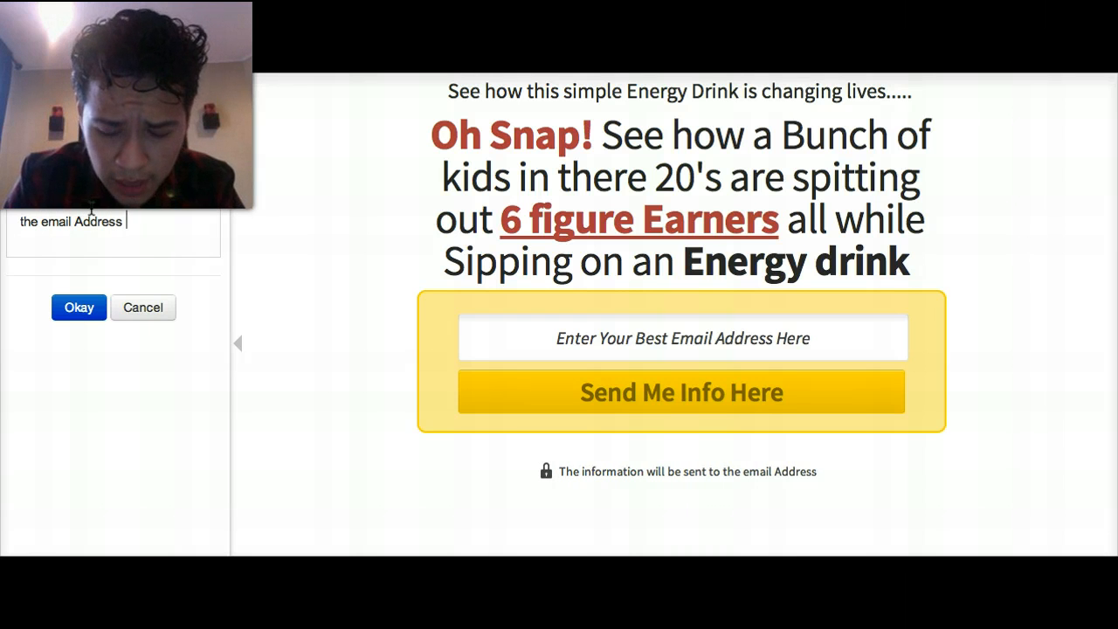
text(above)
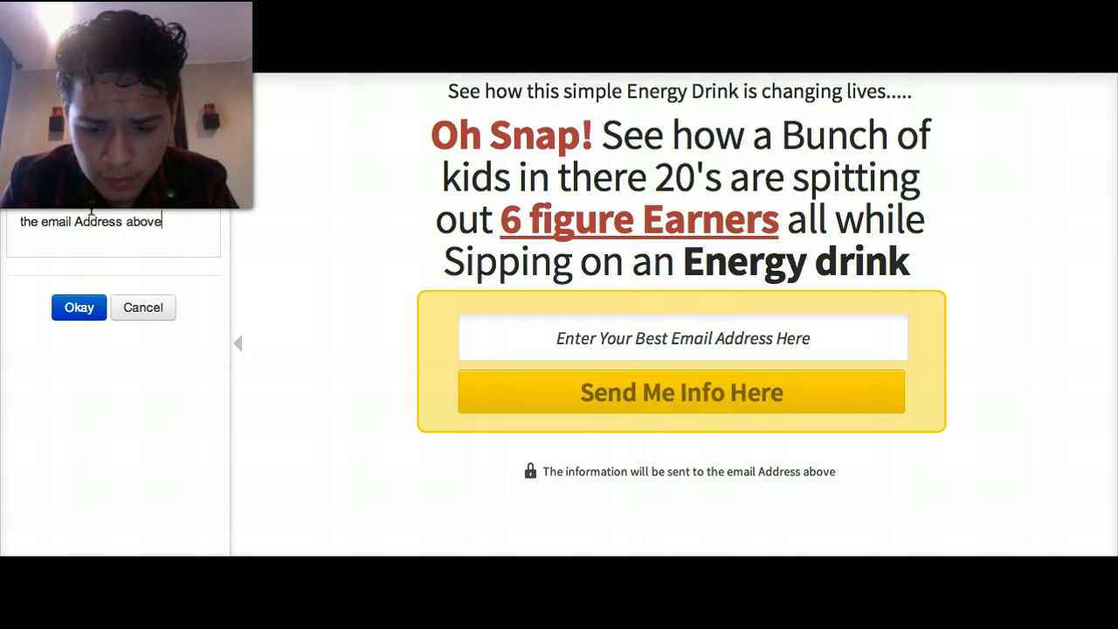
text(.)
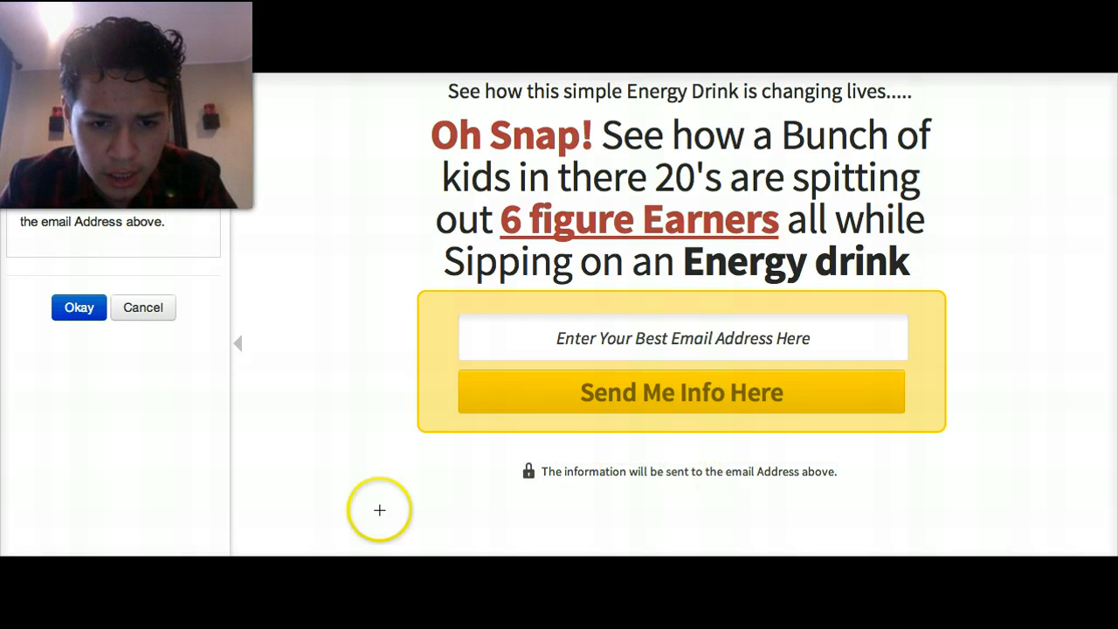
- Circle the privacy text and the main headline freehand in red, and begin another red mark beside the headline
mouse_move(543, 458)
mouse_down()
mouse_move(480, 457)
mouse_move(617, 528)
mouse_up()
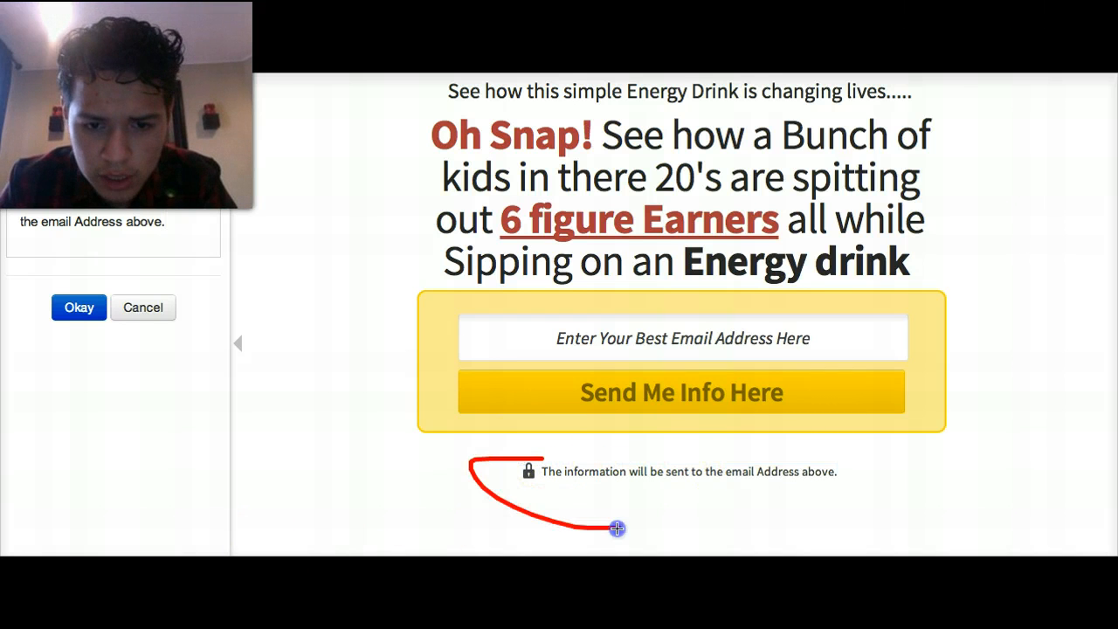
drag(801, 514, 732, 456)
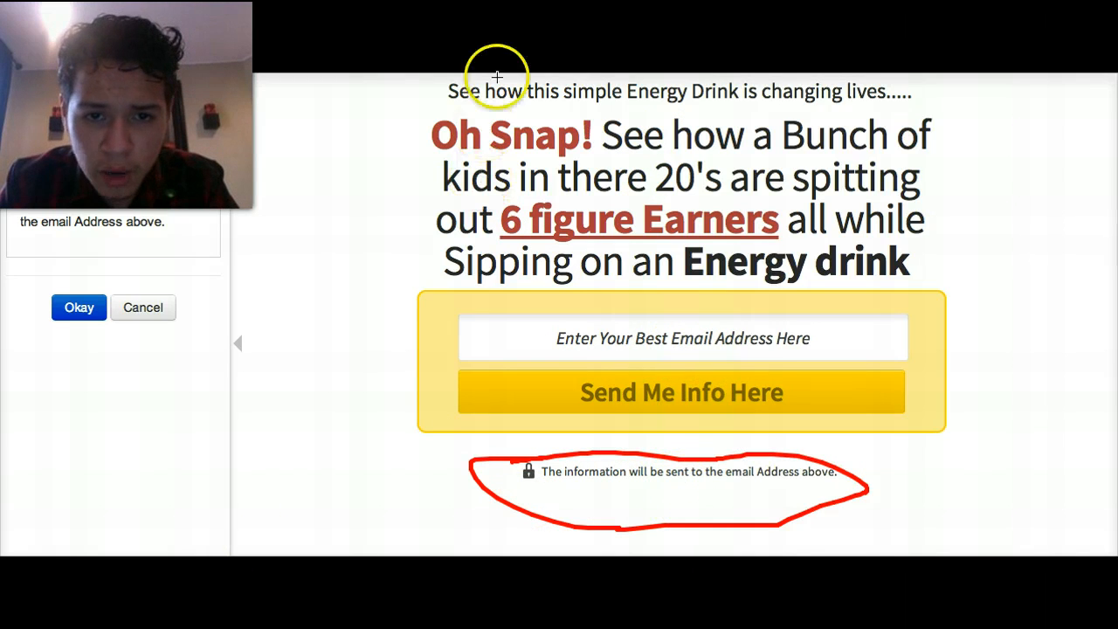
drag(442, 114, 454, 113)
drag(644, 115, 769, 98)
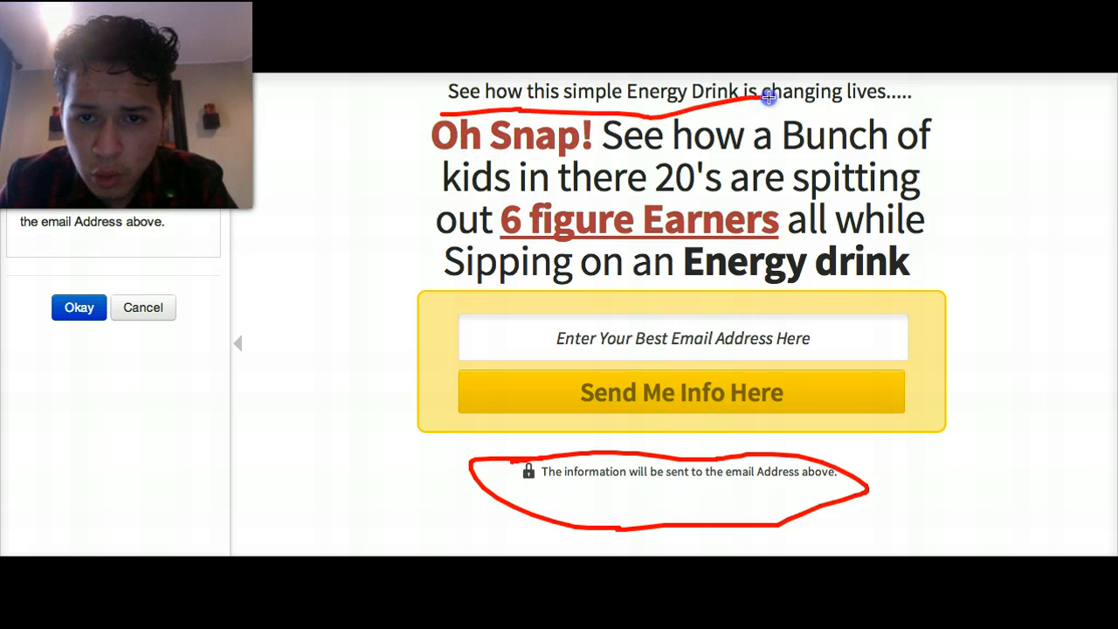
mouse_move(886, 105)
mouse_down()
mouse_move(923, 282)
mouse_move(519, 288)
mouse_move(413, 160)
mouse_up()
drag(443, 115, 440, 114)
drag(298, 127, 302, 145)
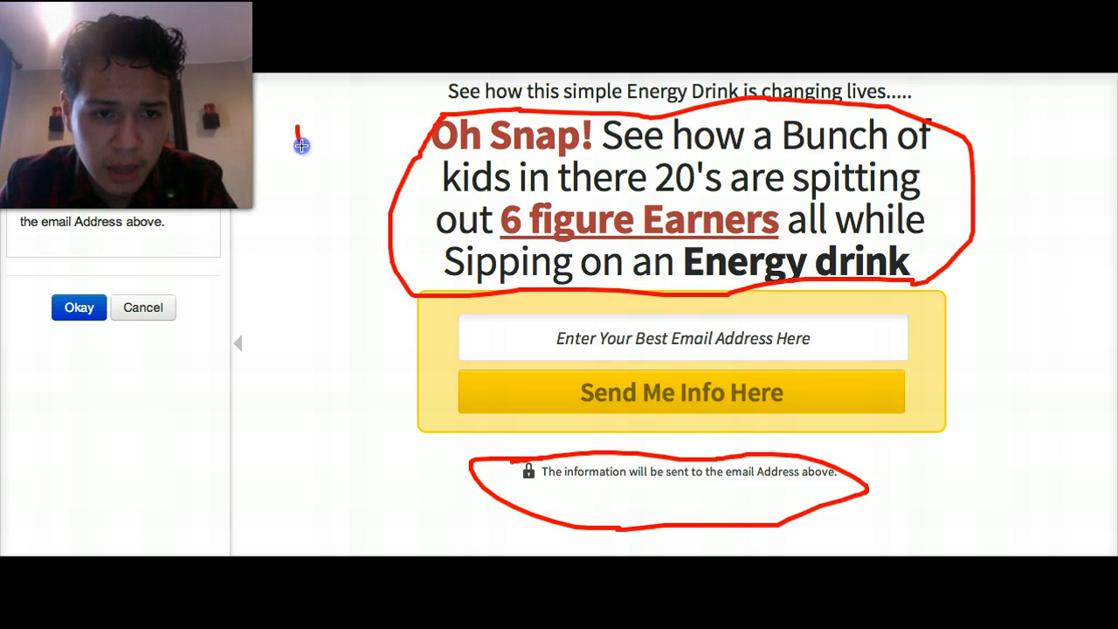